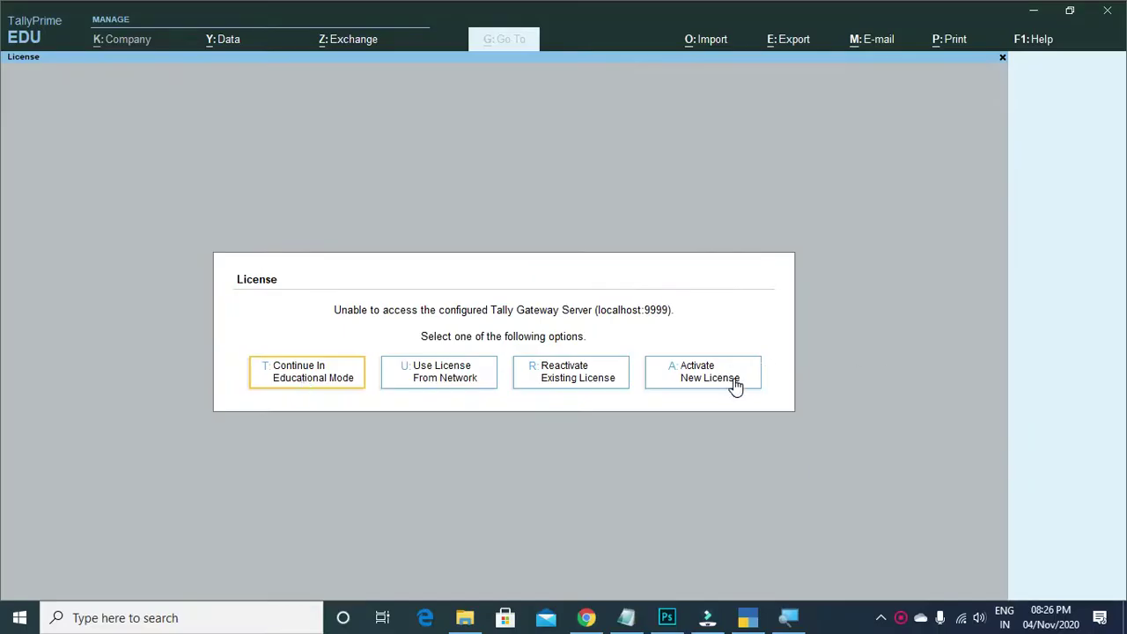
# - Continue in Educational Mode instead of activating a license
pyautogui.click(293, 377)
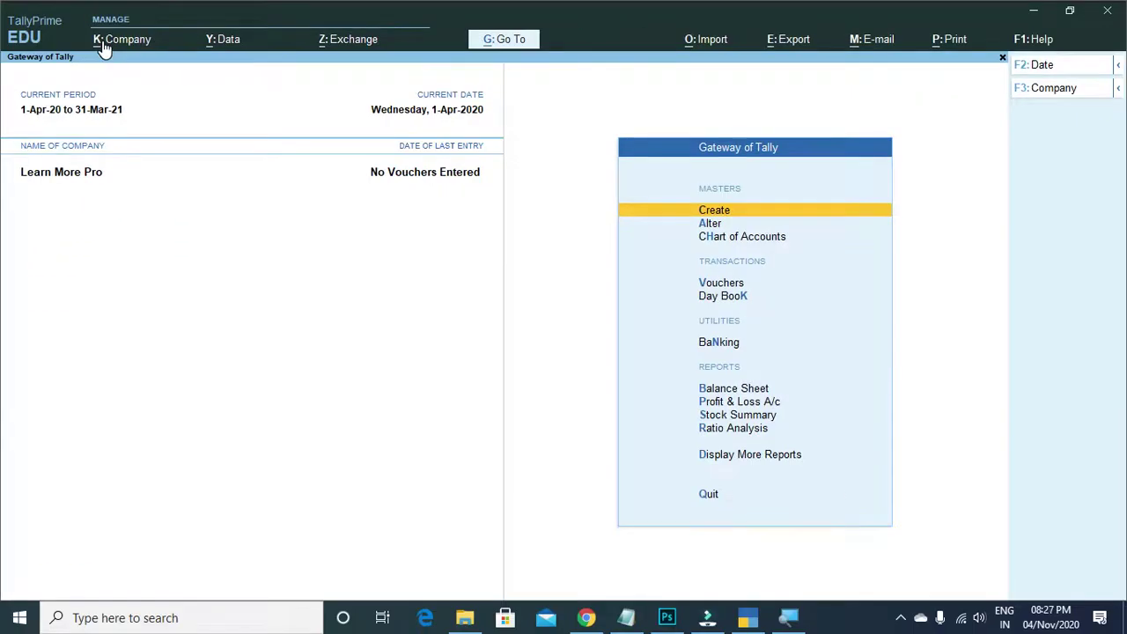
pyautogui.click(121, 39)
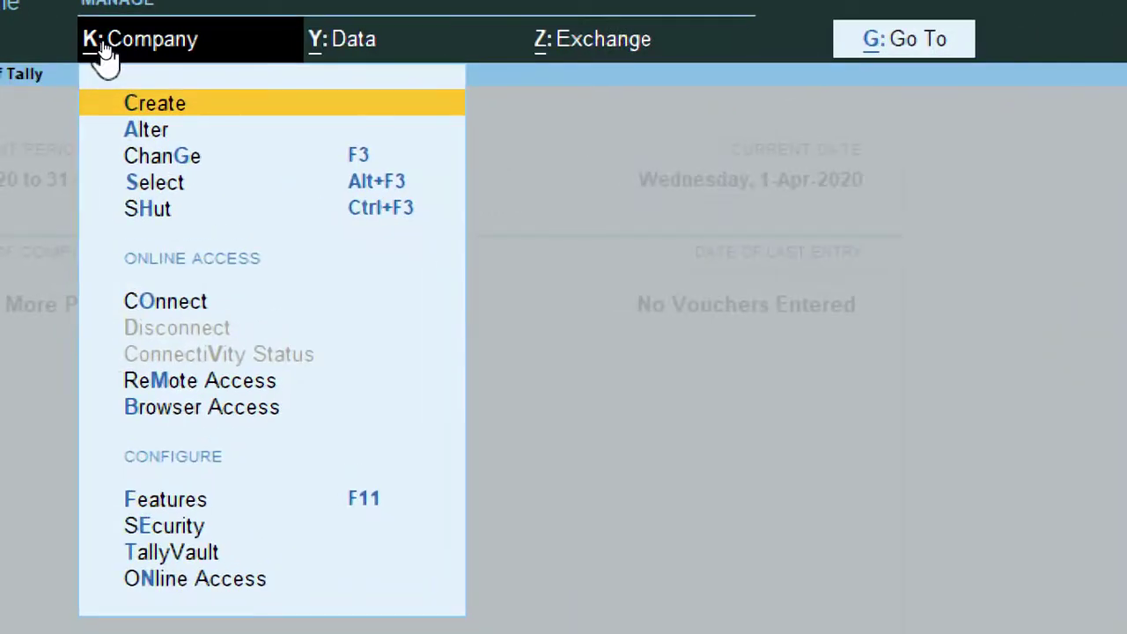
pyautogui.press('Down')
pyautogui.press('Down')
pyautogui.press('Down')
pyautogui.press('Down')
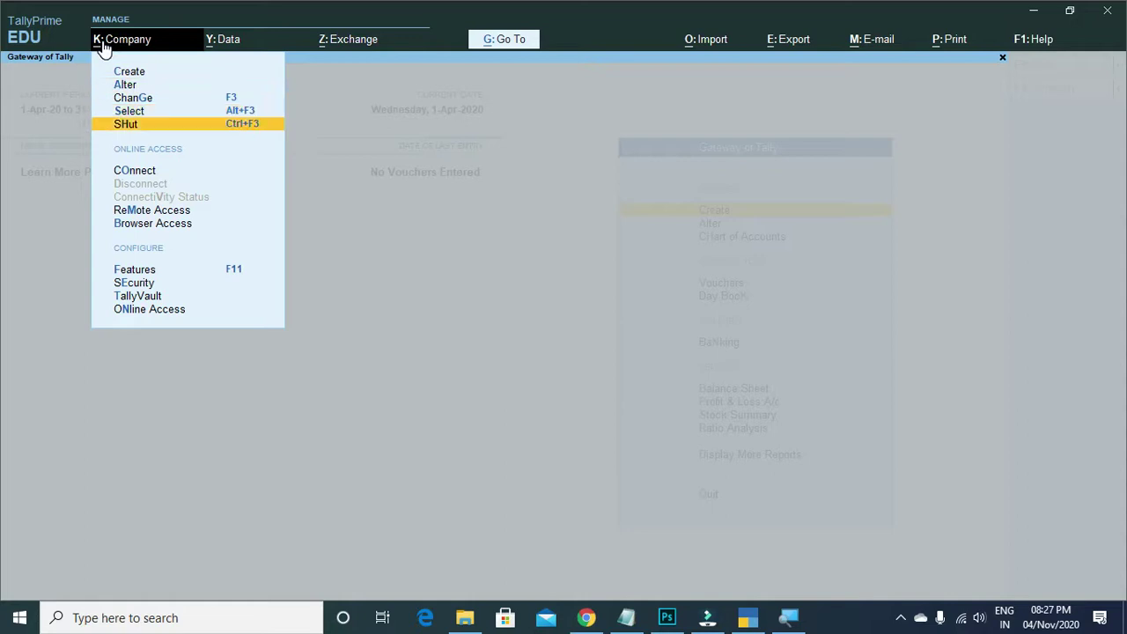
pyautogui.press('Escape')
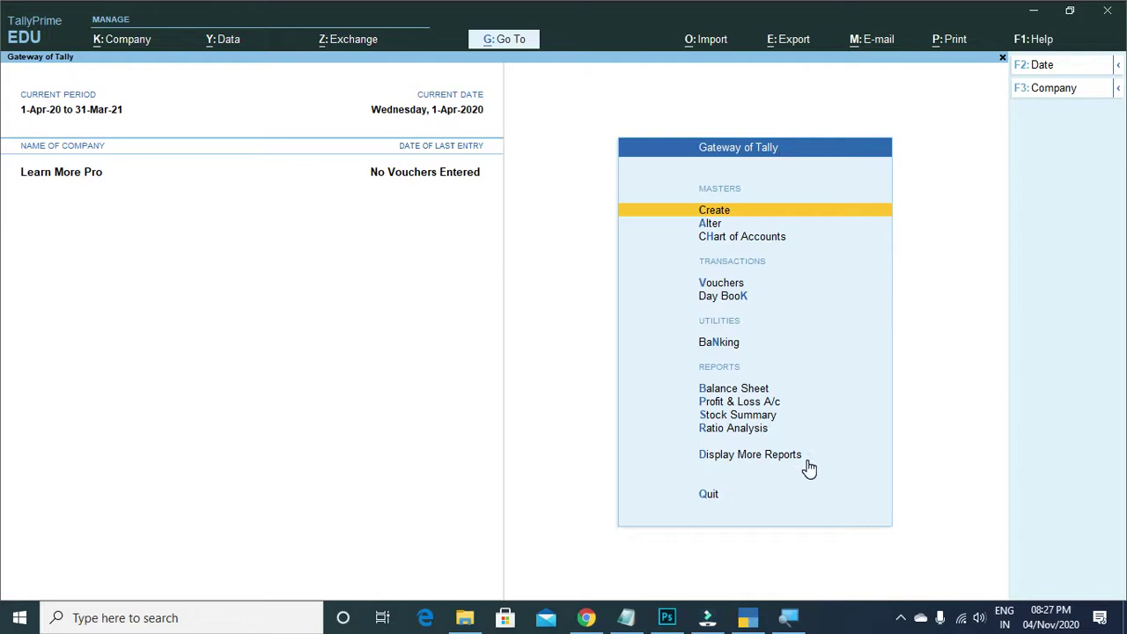
pyautogui.click(108, 38)
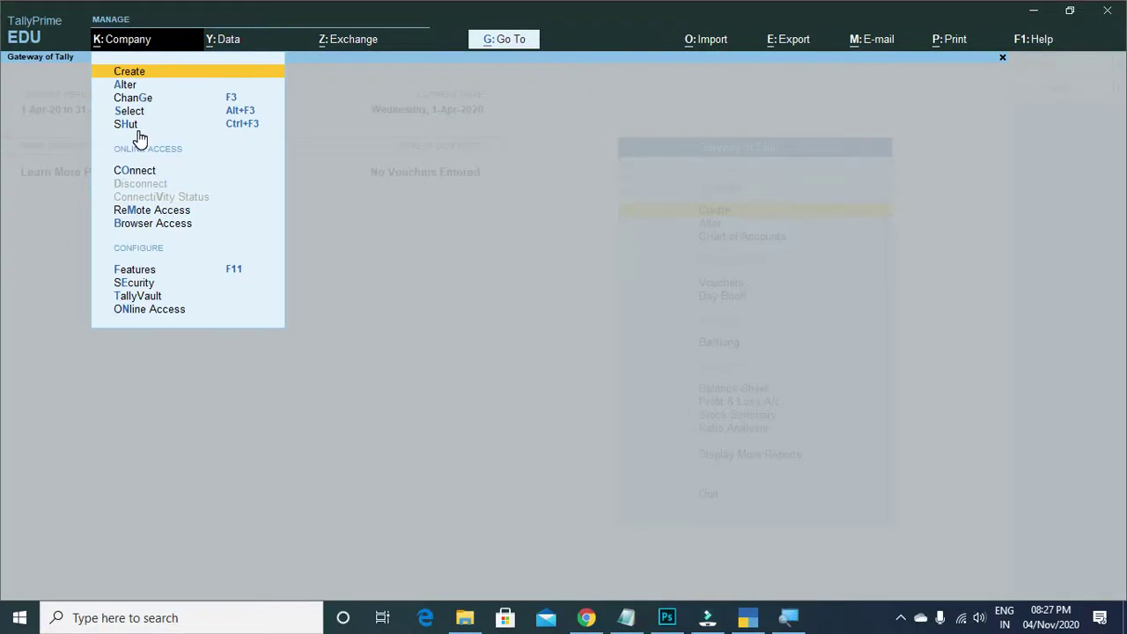
pyautogui.press('Escape')
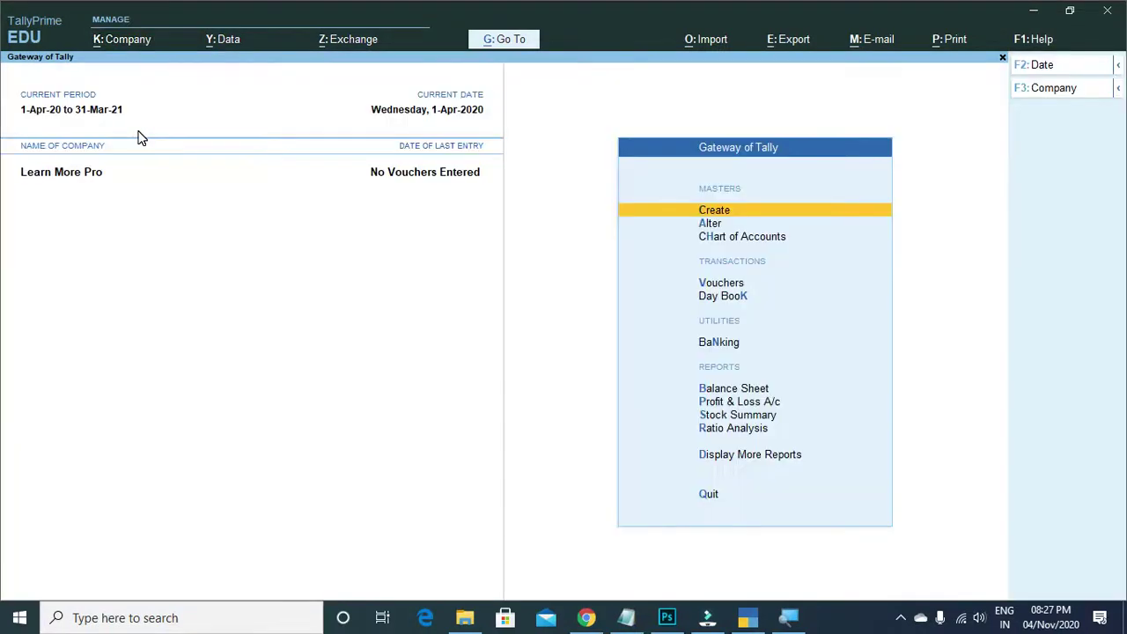
# - Shut the Learn More Pro company
pyautogui.press('ctrl')
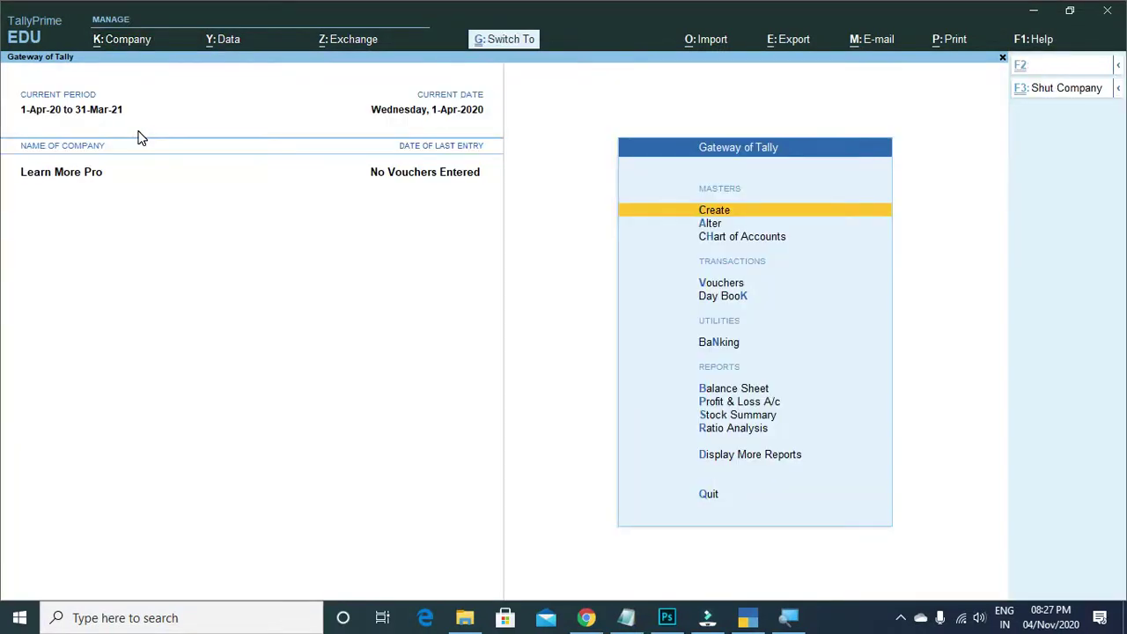
pyautogui.hotkey('ctrl', 'F3')
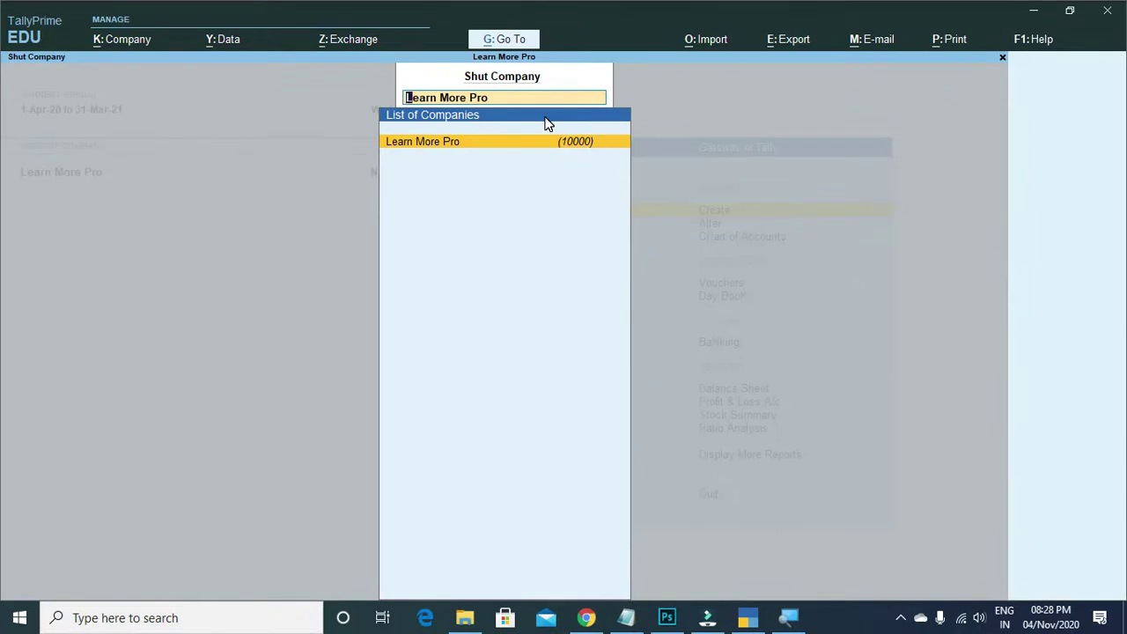
pyautogui.click(495, 146)
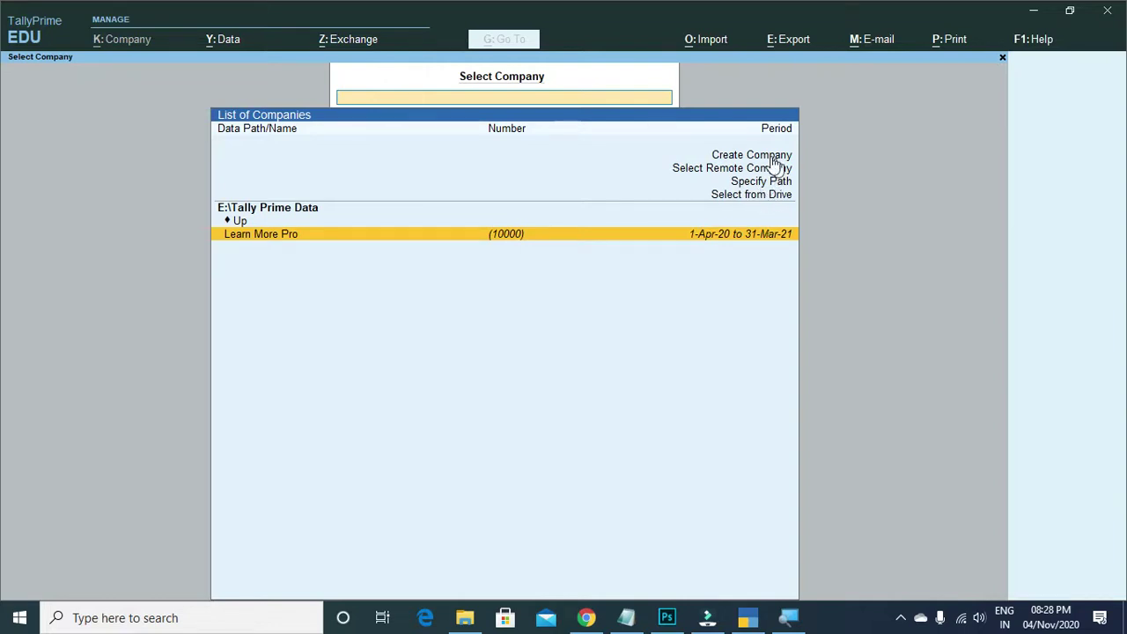
# - View the Tally.NET login for selecting a remote company and the prompt for specifying a company folder path, leaving both empty
pyautogui.click(742, 159)
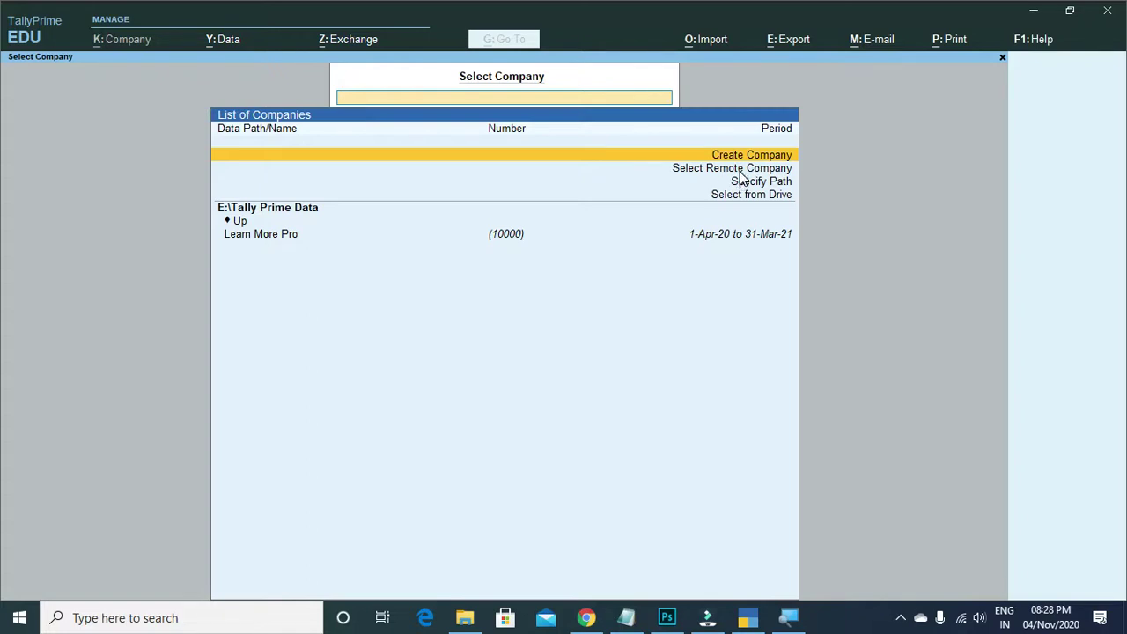
pyautogui.click(741, 172)
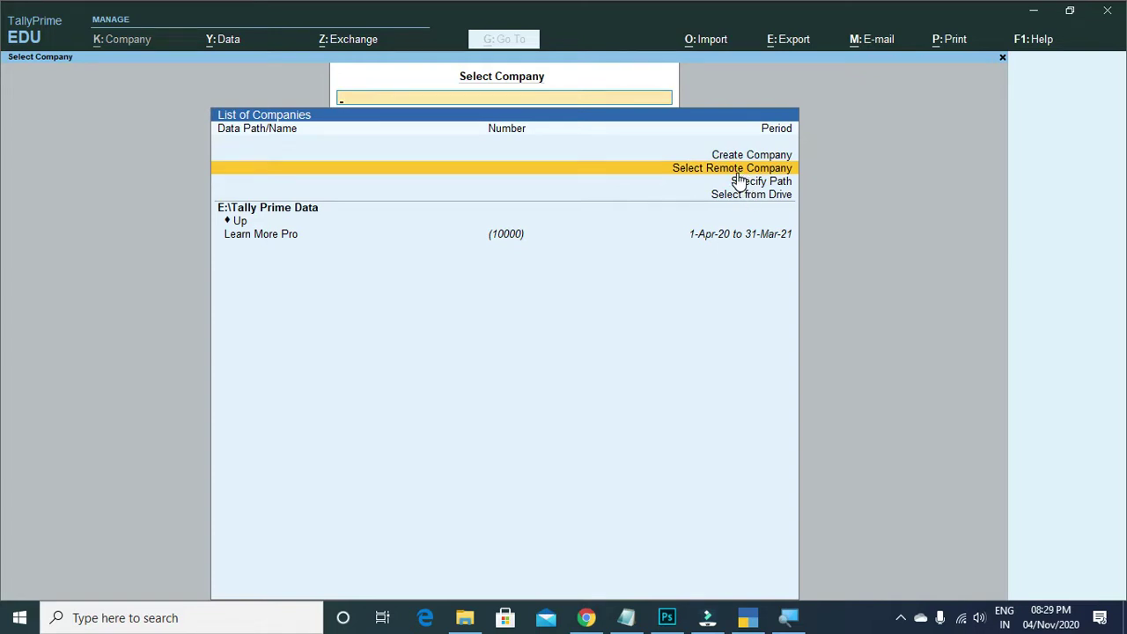
pyautogui.click(738, 174)
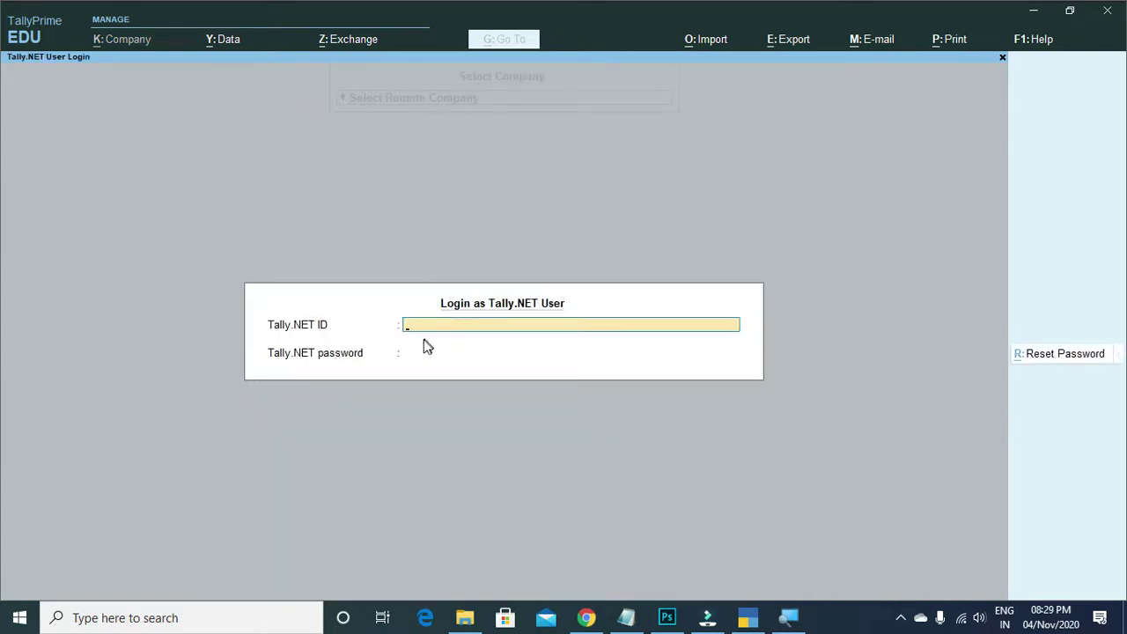
pyautogui.press('Escape')
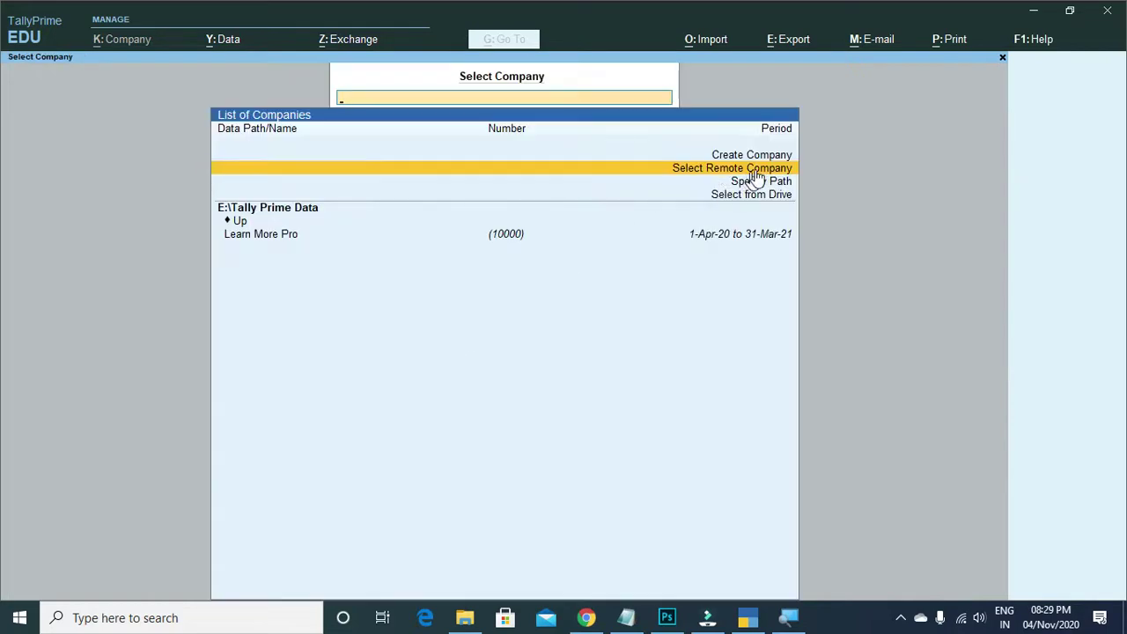
pyautogui.press('Down')
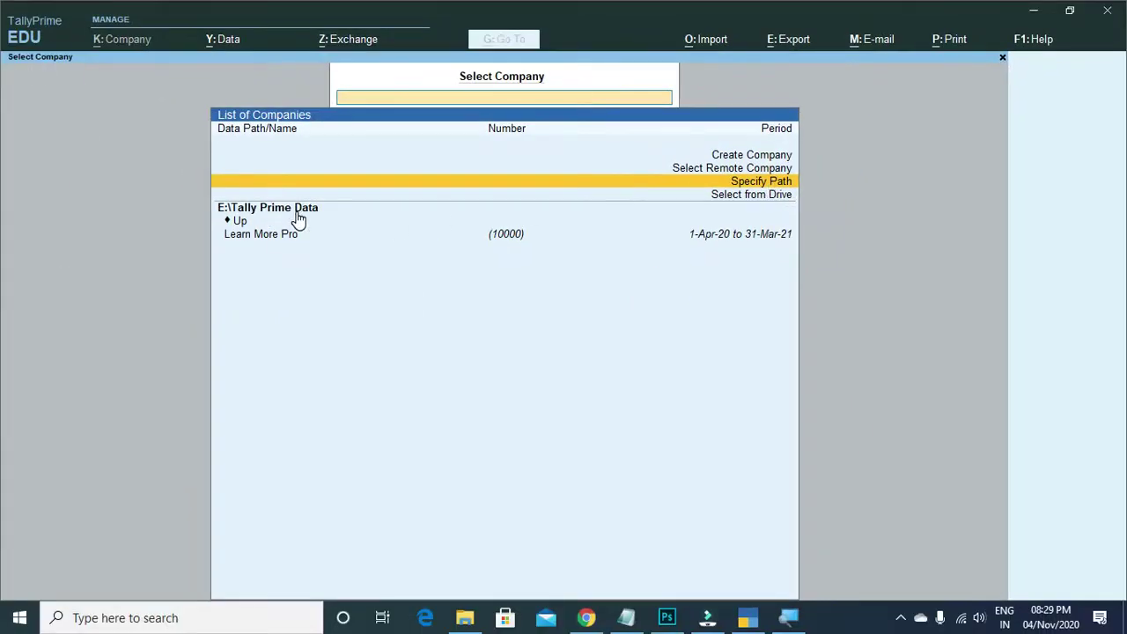
pyautogui.click(740, 187)
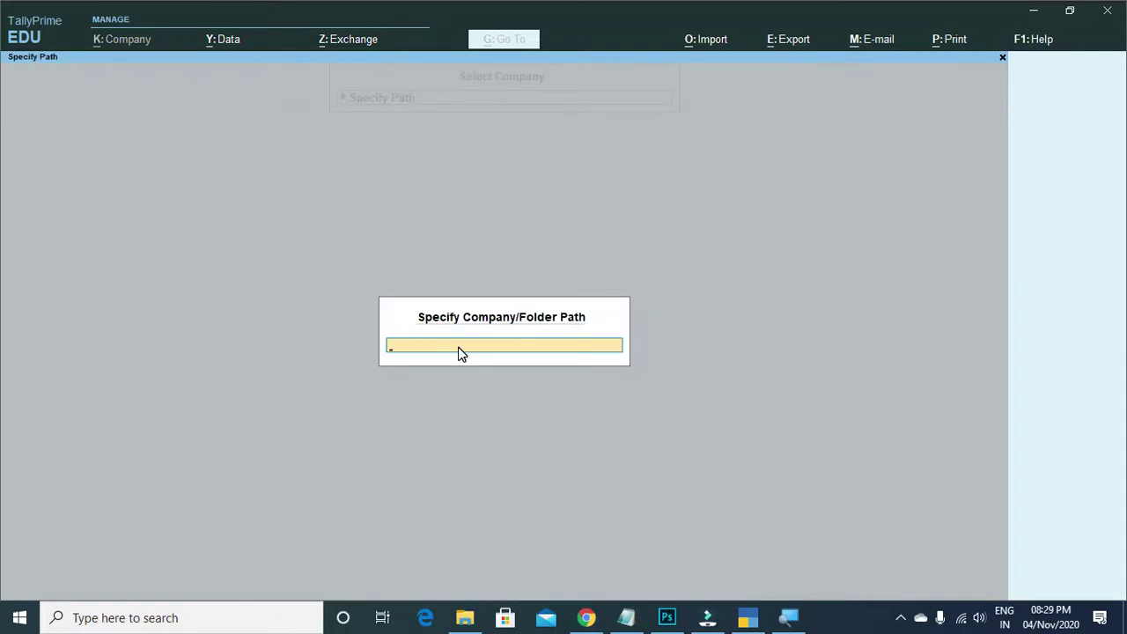
pyautogui.press('Escape')
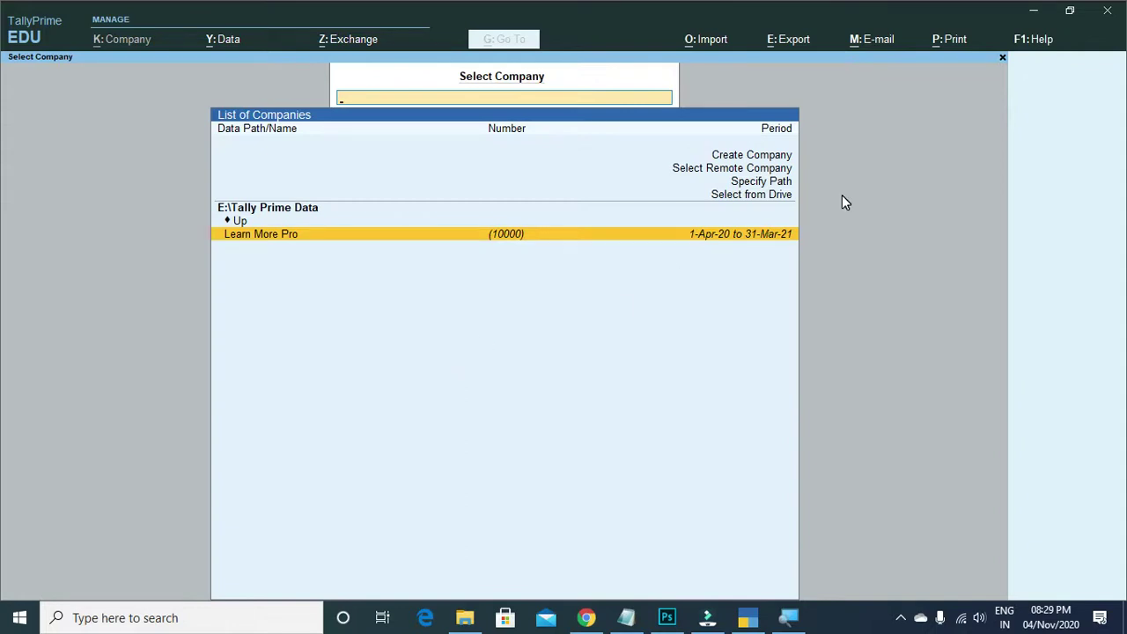
# - Select the Tally Prime Data folder on drive E:\ as the company location and open the Learn More Pro company from it
pyautogui.click(776, 197)
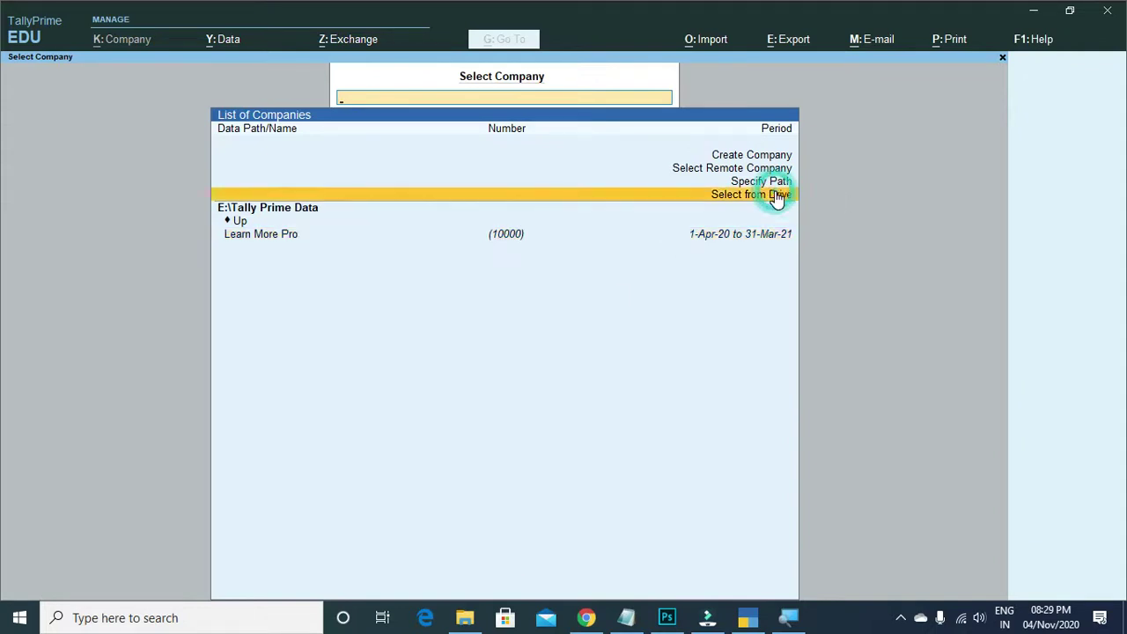
pyautogui.click(776, 197)
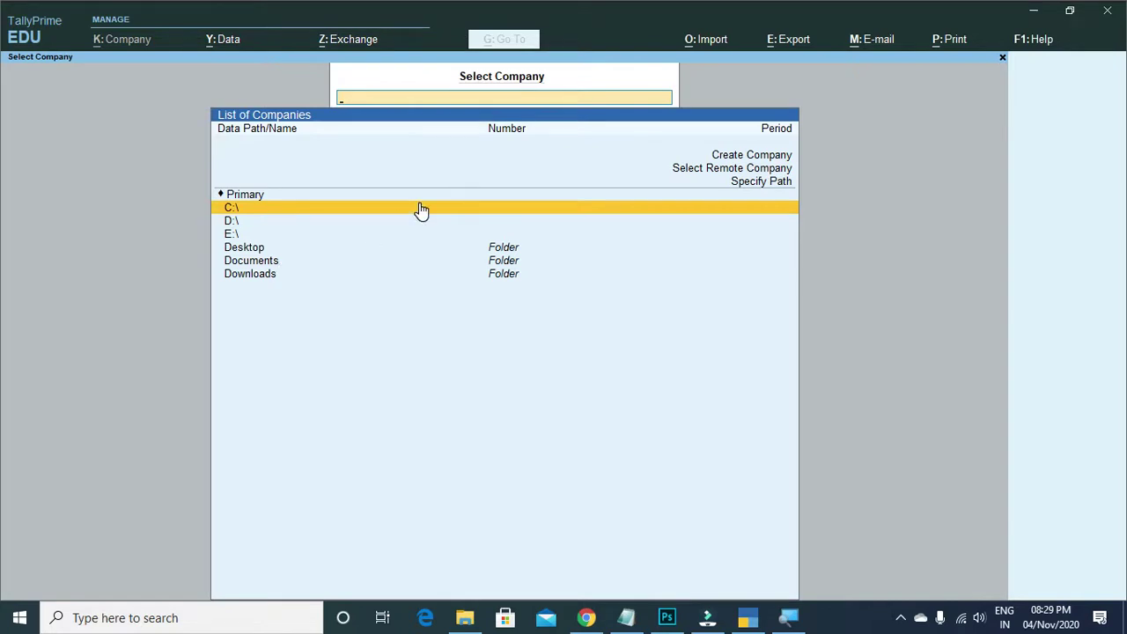
pyautogui.click(275, 234)
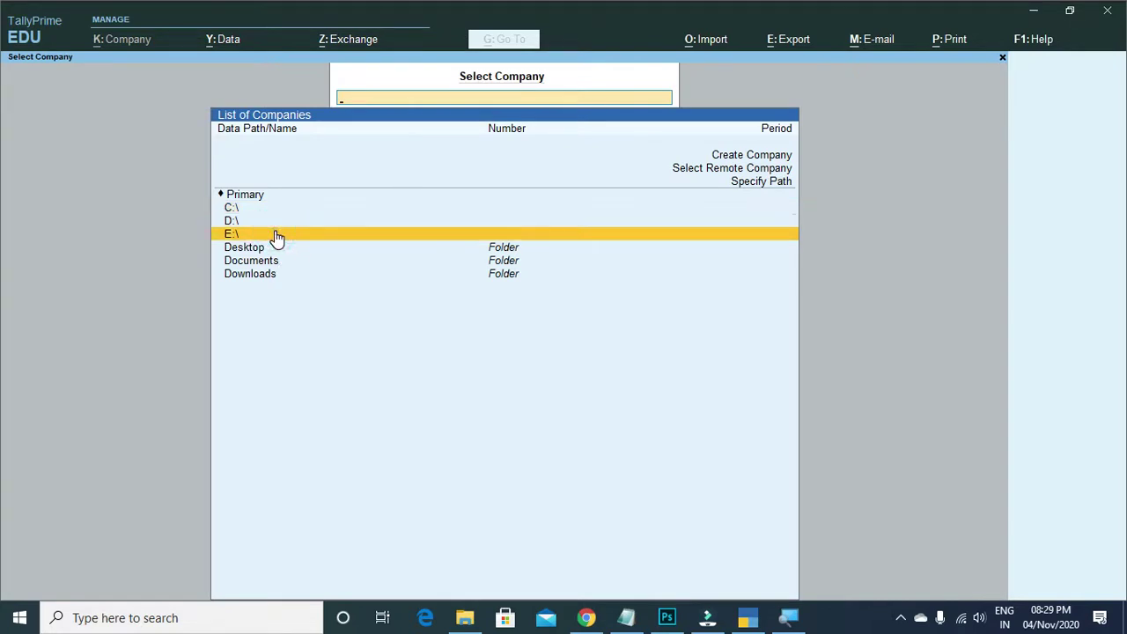
pyautogui.click(276, 233)
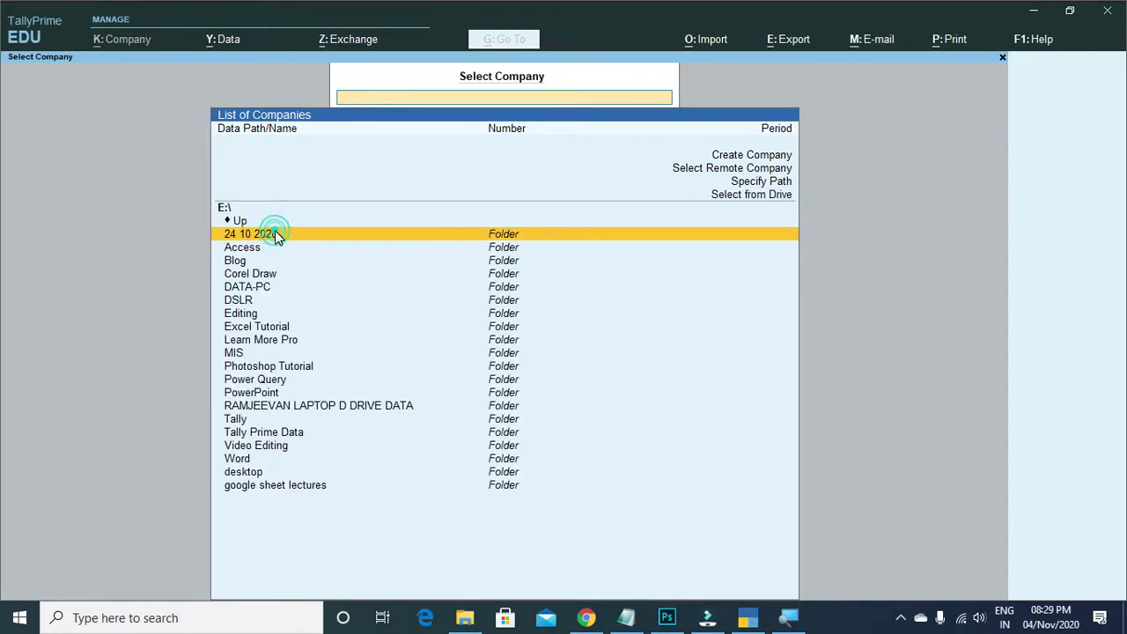
pyautogui.click(274, 435)
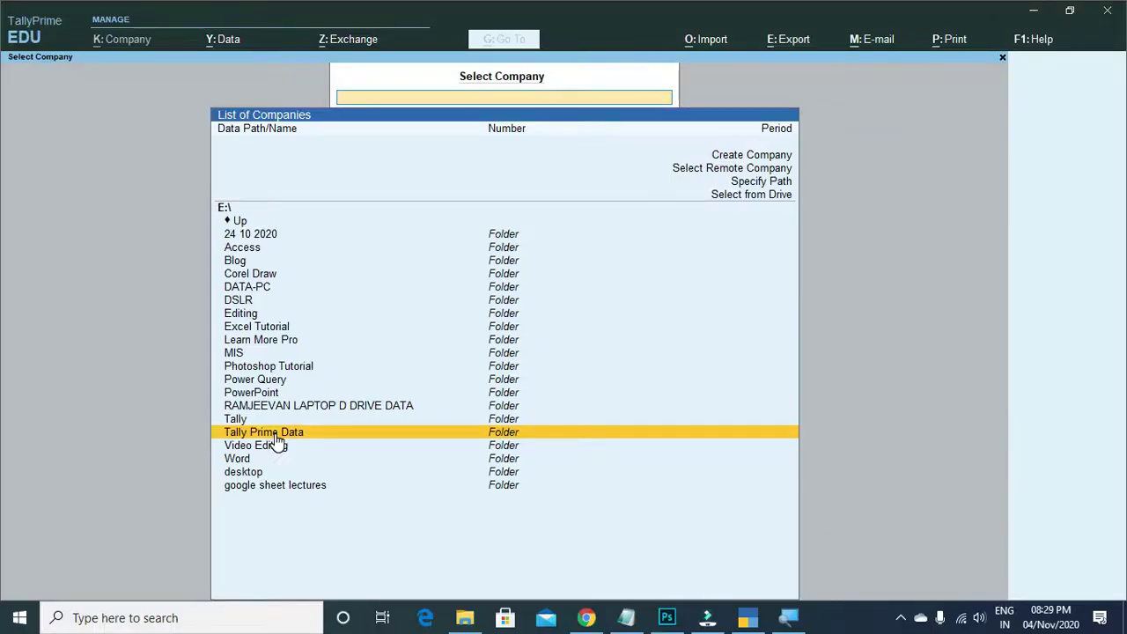
pyautogui.click(276, 438)
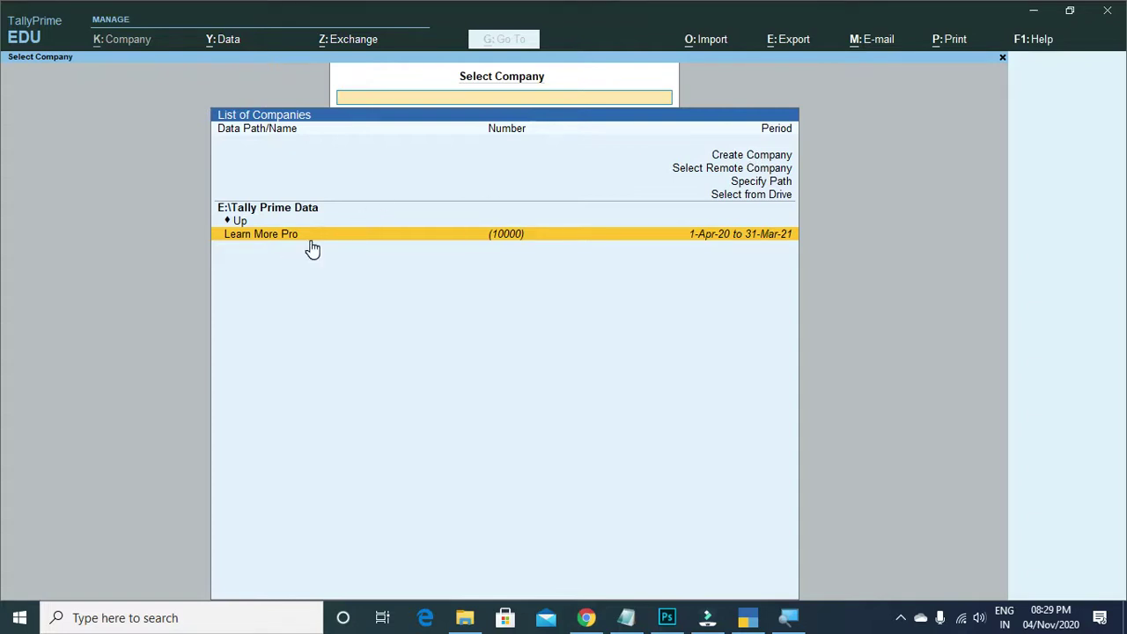
pyautogui.press('Return')
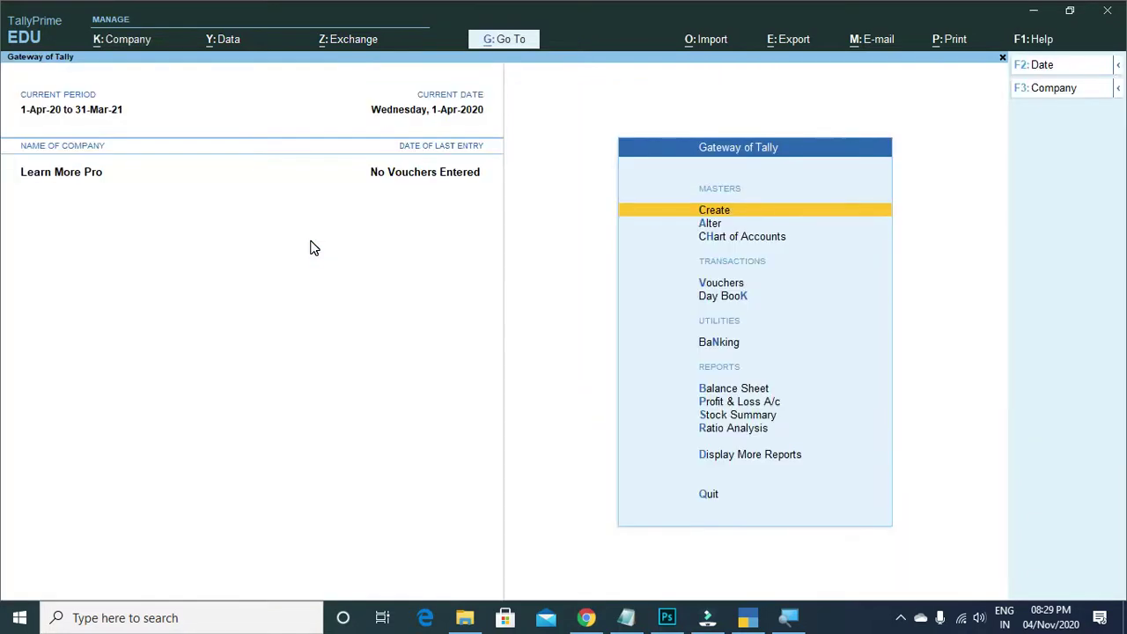
# - Shut the Learn More Pro company, staying in the program instead of quitting, and reopen it from the company list
pyautogui.hotkey('alt', 'F3')
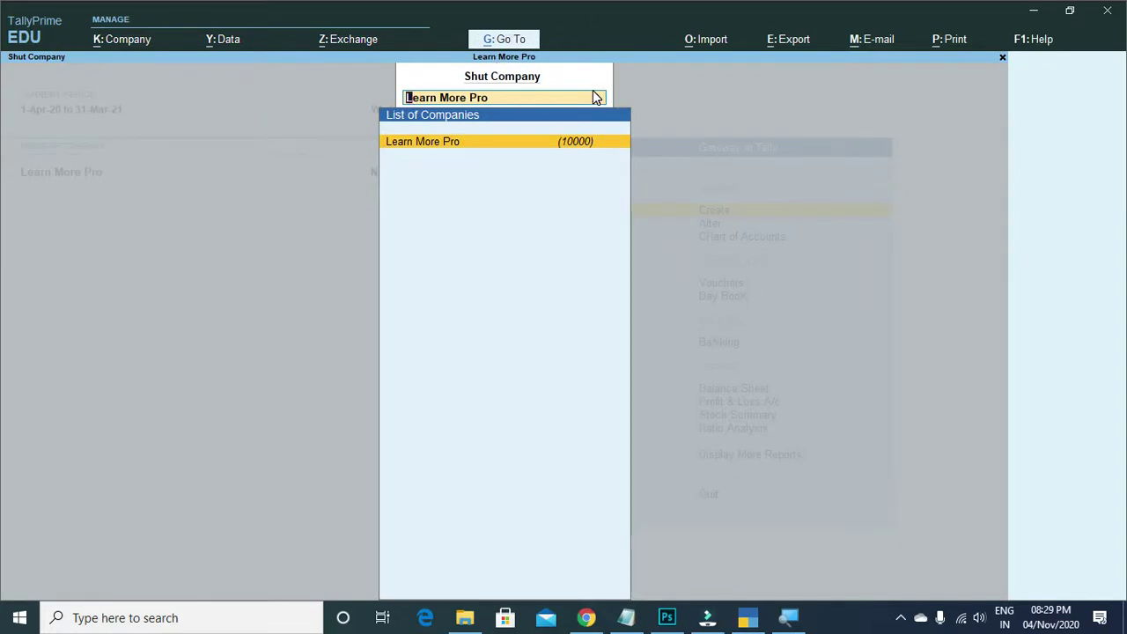
pyautogui.click(512, 145)
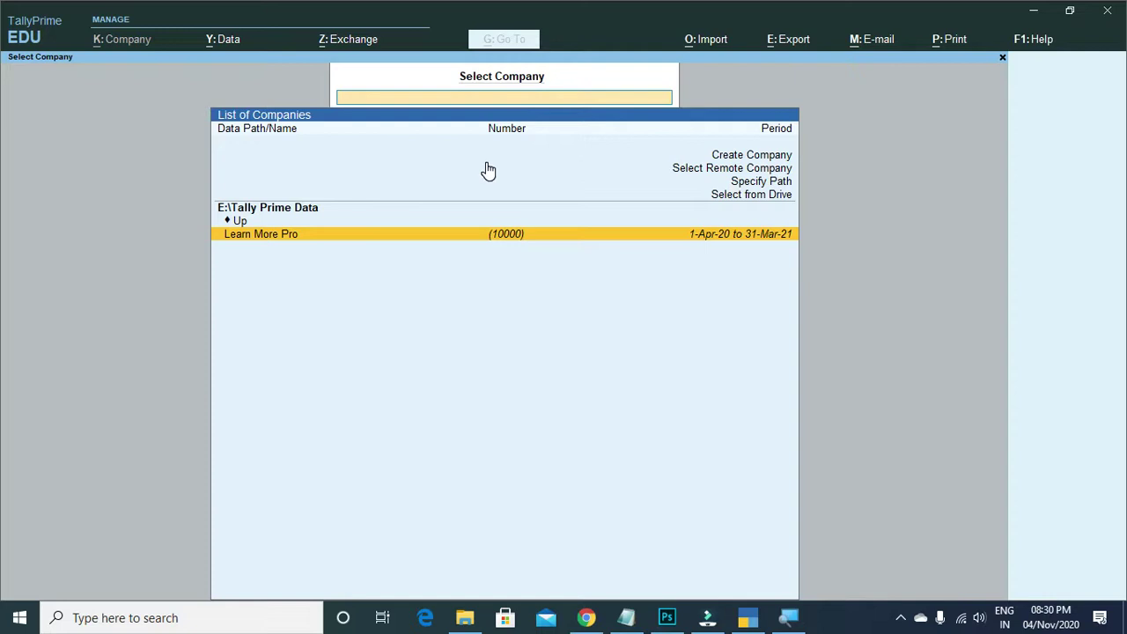
pyautogui.press('Escape')
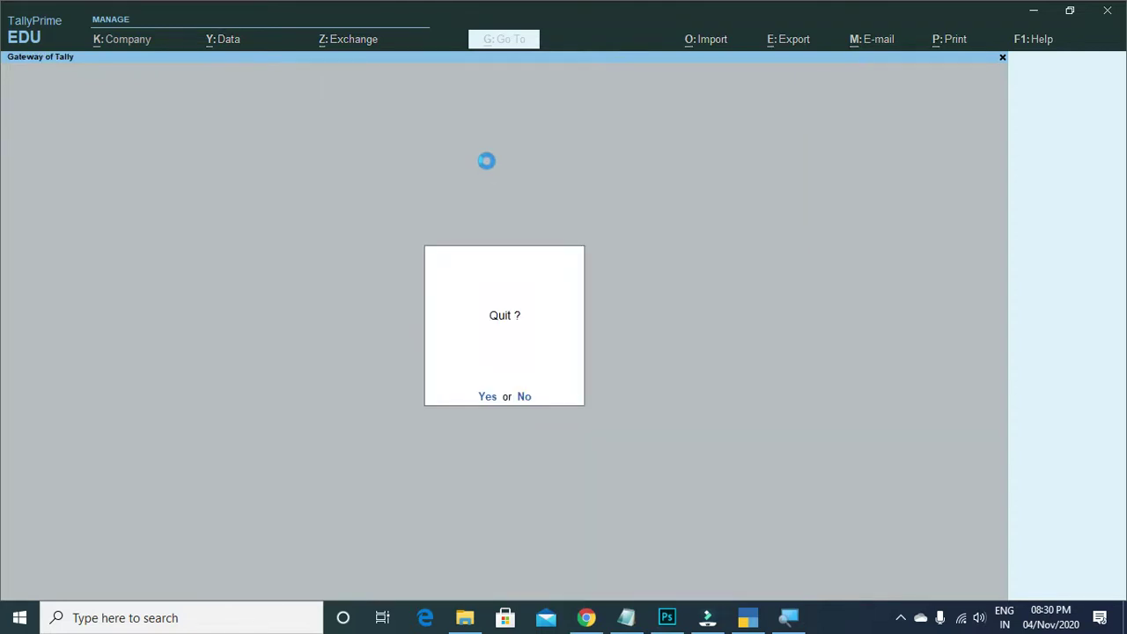
pyautogui.press('Escape')
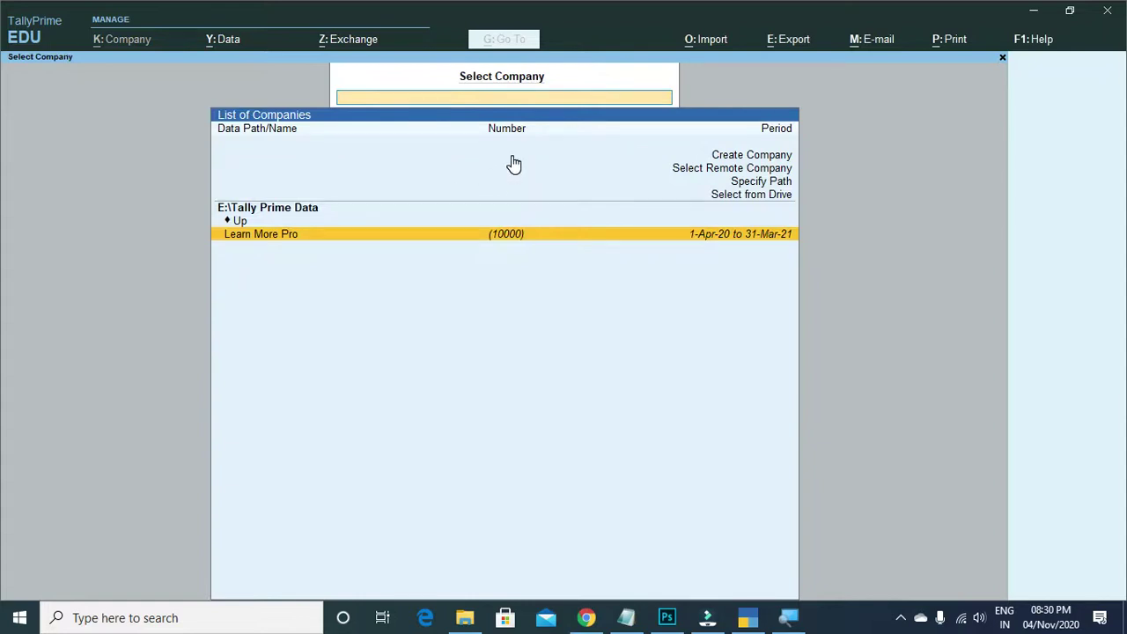
pyautogui.press('Return')
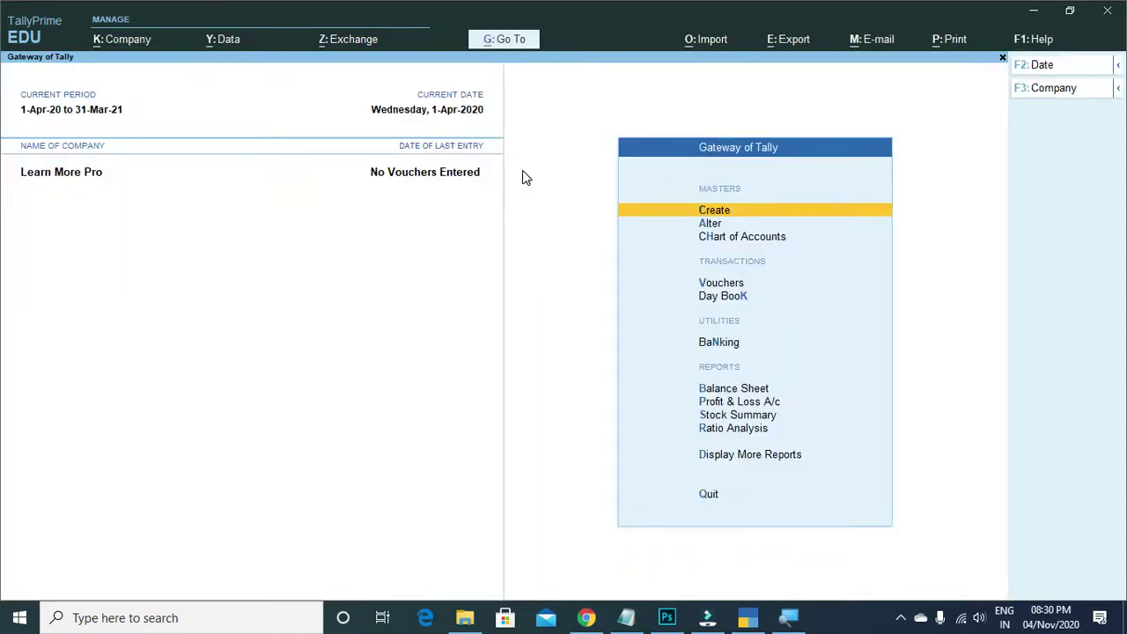
# - Shut Learn More Pro once more and load it again from E:\Tally Prime Data
pyautogui.hotkey('ctrl', 'F3')
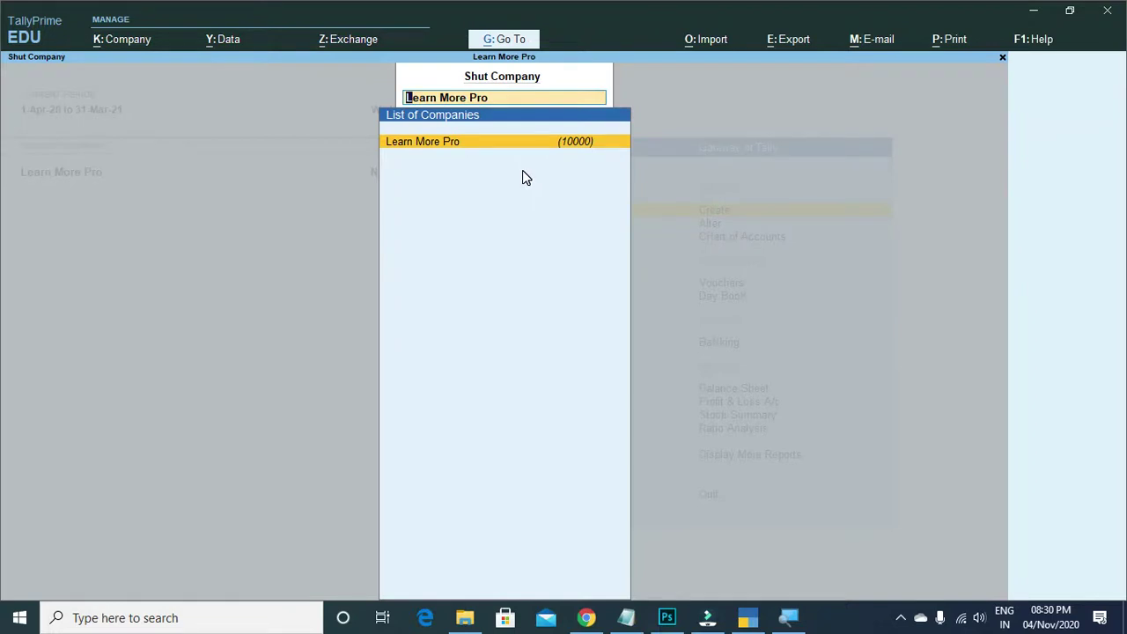
pyautogui.press('Return')
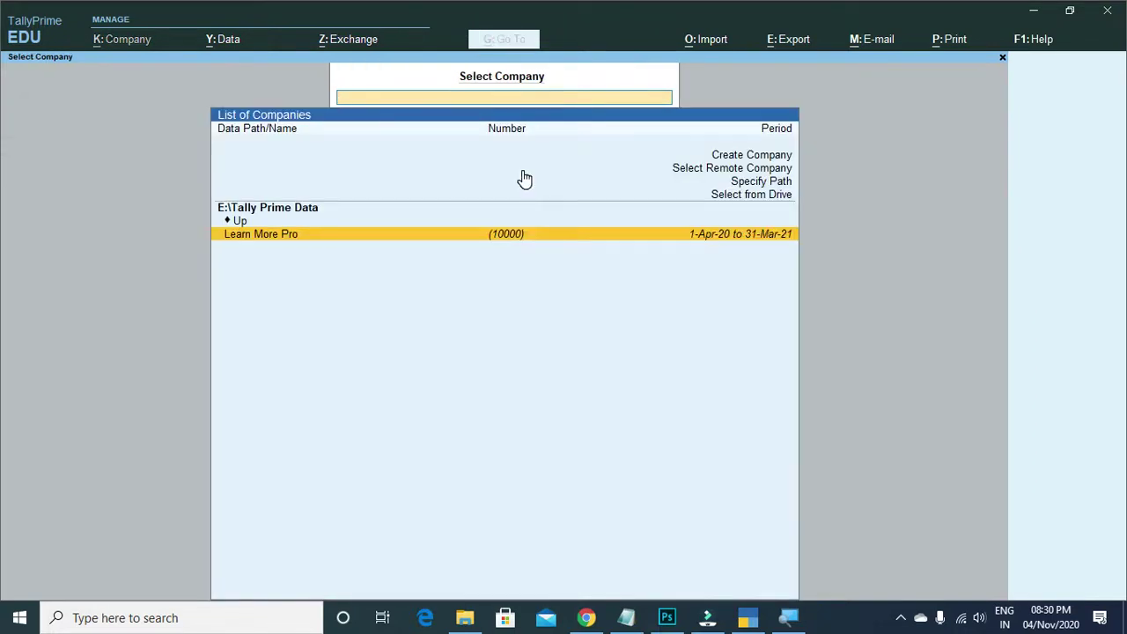
pyautogui.press('Return')
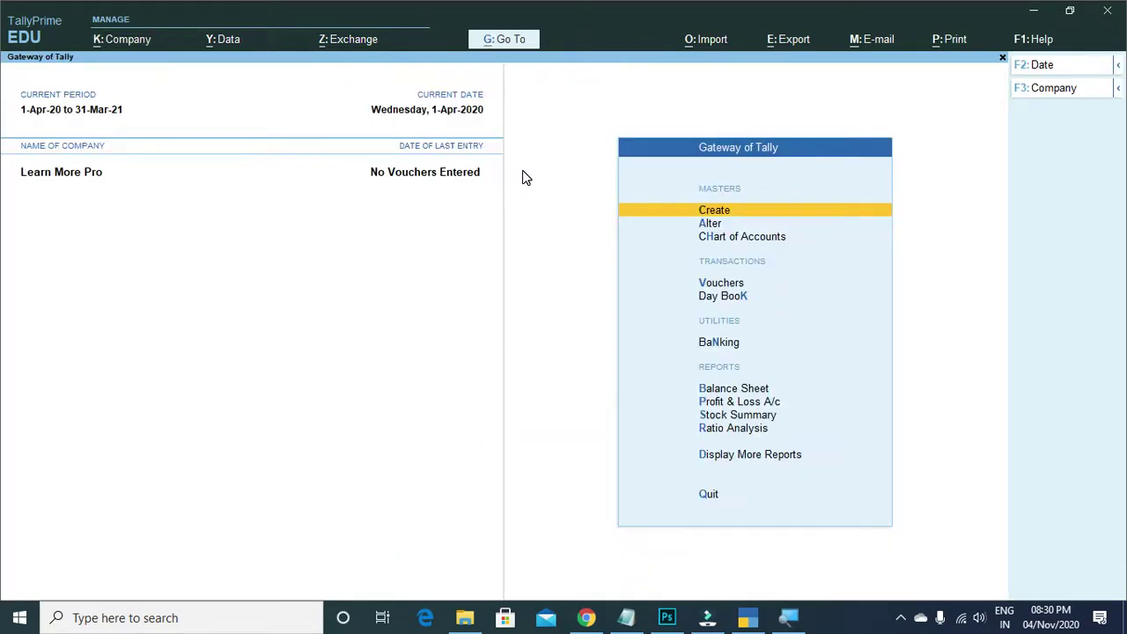
# - Shut the Learn More Pro company and start creating a new company from the company selection list
pyautogui.hotkey('ctrl', 'F3')
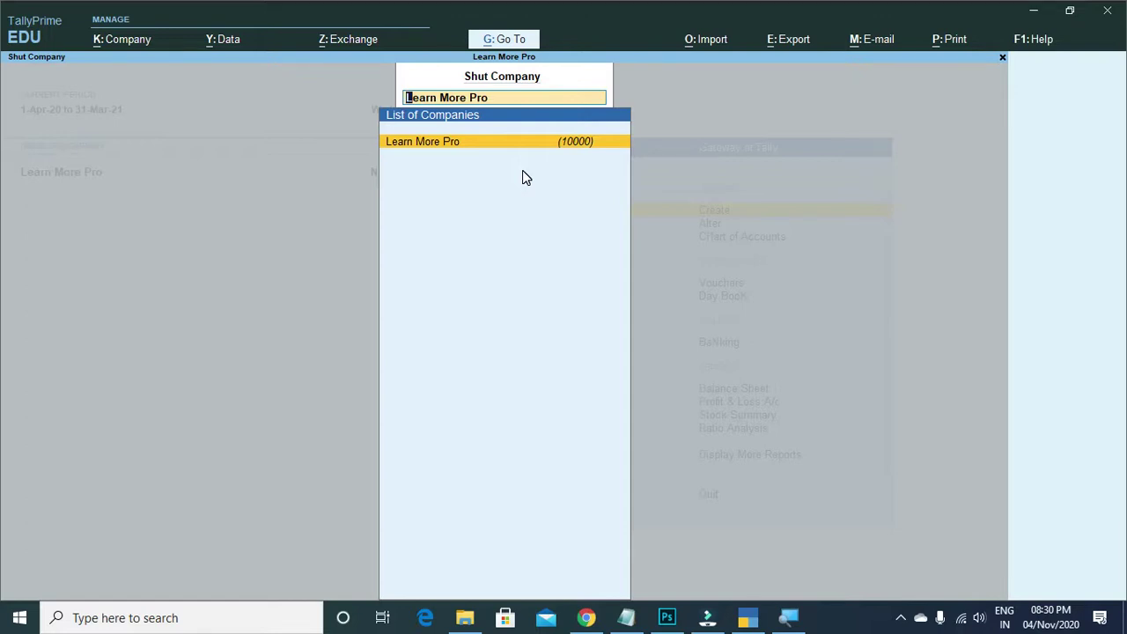
pyautogui.press('Return')
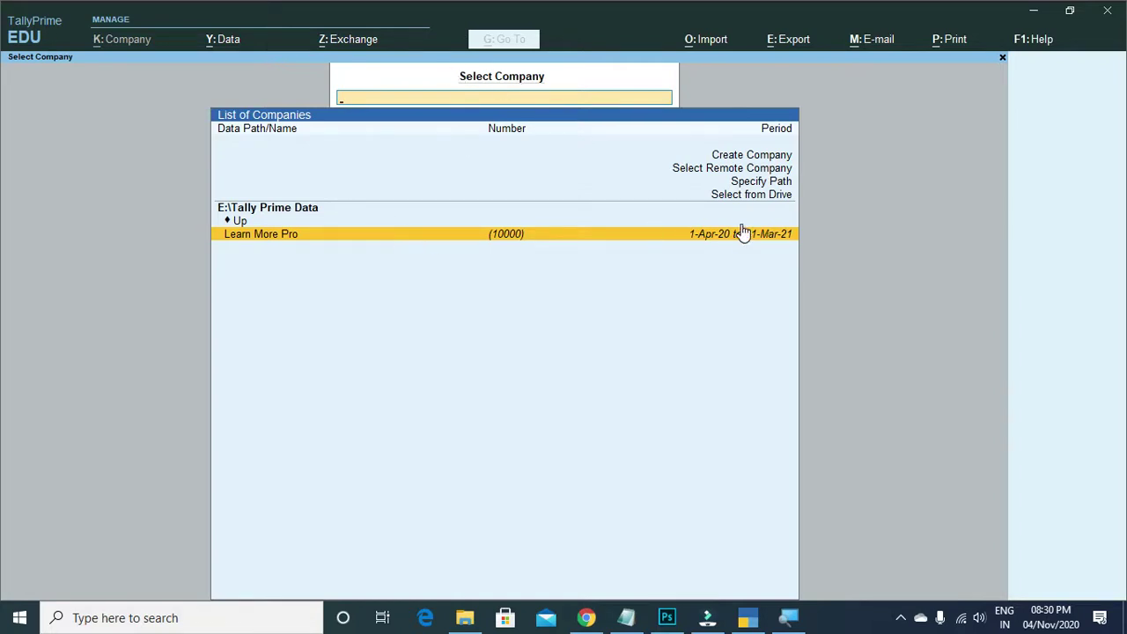
pyautogui.click(750, 162)
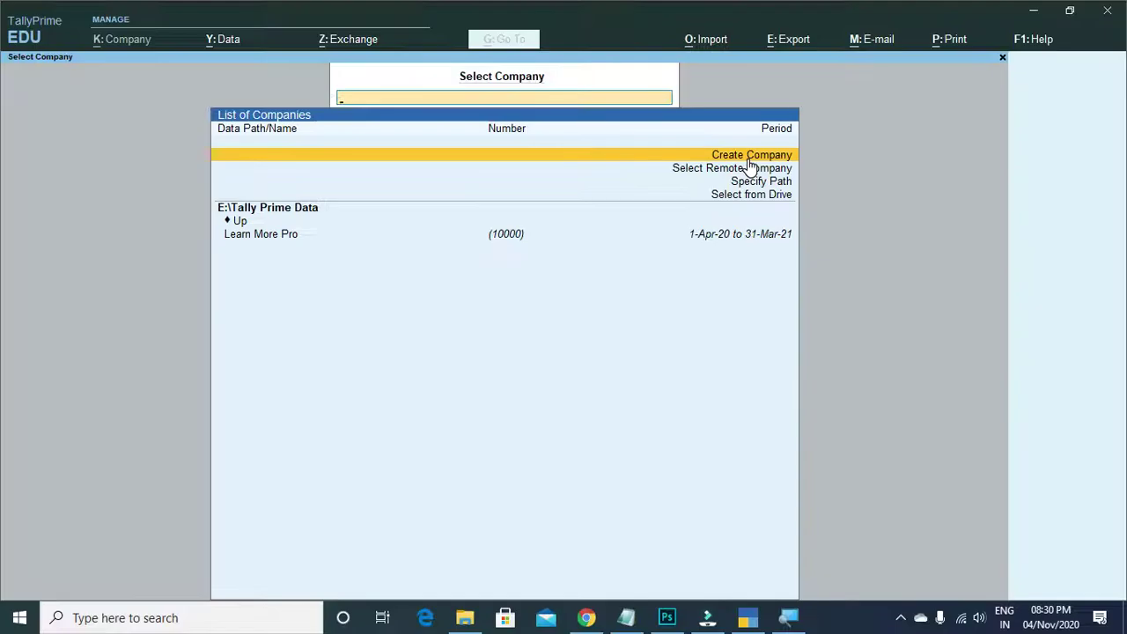
pyautogui.click(750, 162)
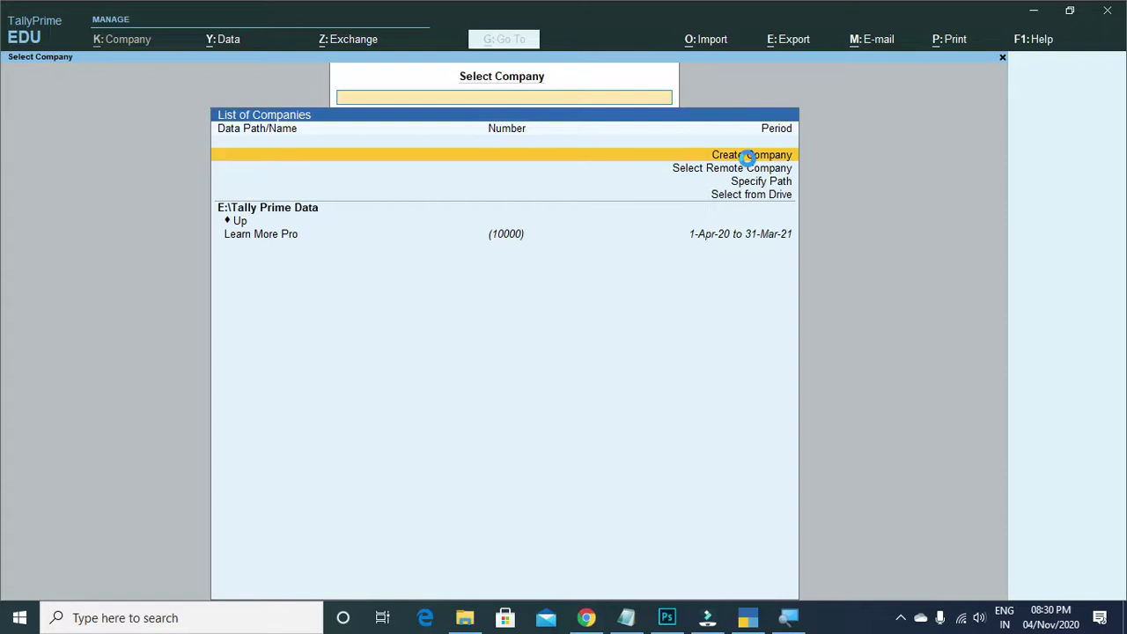
# - Name the new company Abc Pvt Ltd
pyautogui.write('Ab')
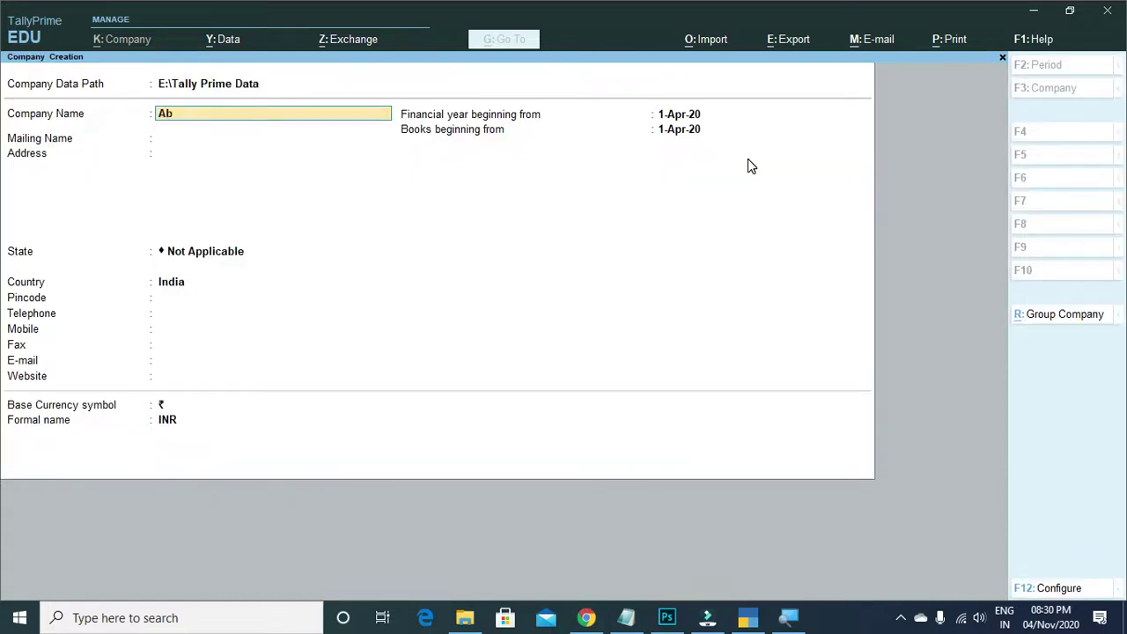
pyautogui.write('c Pvt Ltd')
pyautogui.press('Return')
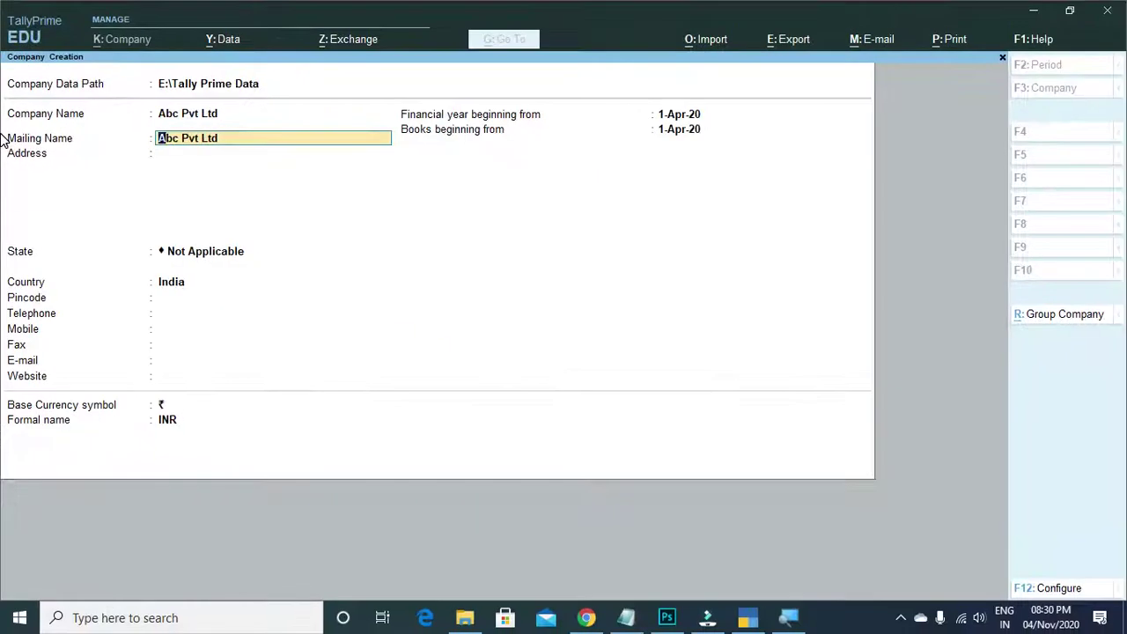
# - Keep the suggested mailing name, fill in the company's address and set the state to Maharashtra
pyautogui.press('Return')
pyautogui.write('Ghatkopar')
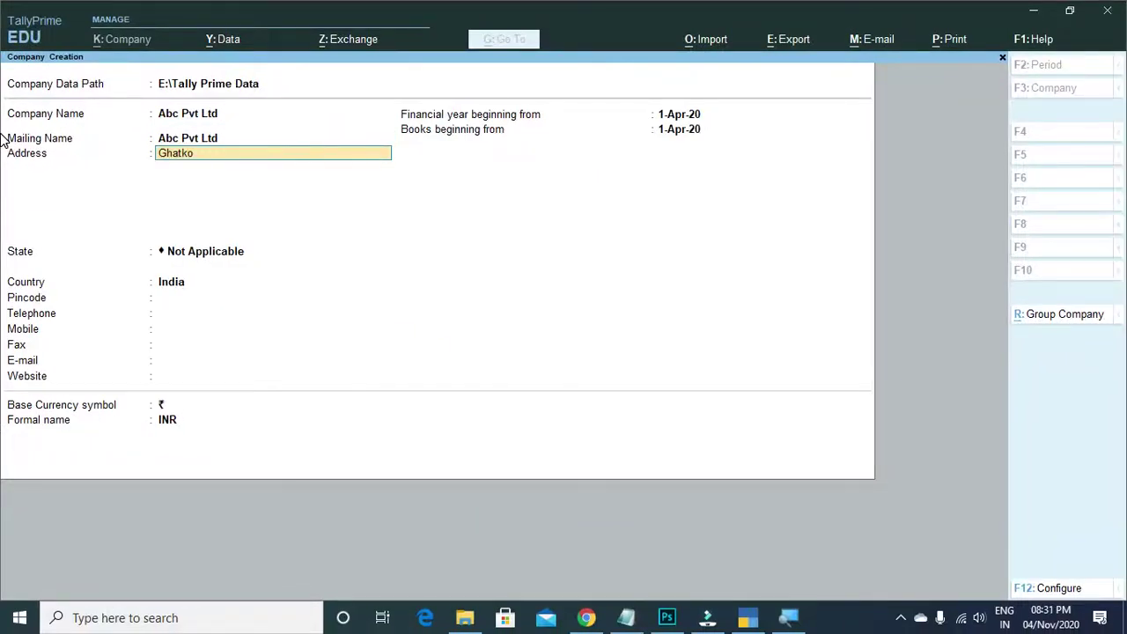
pyautogui.press('BackSpace')
pyautogui.press('BackSpace')
pyautogui.write('ar')
pyautogui.press('Return')
pyautogui.press('Return')
pyautogui.write('Mah')
pyautogui.press('Return')
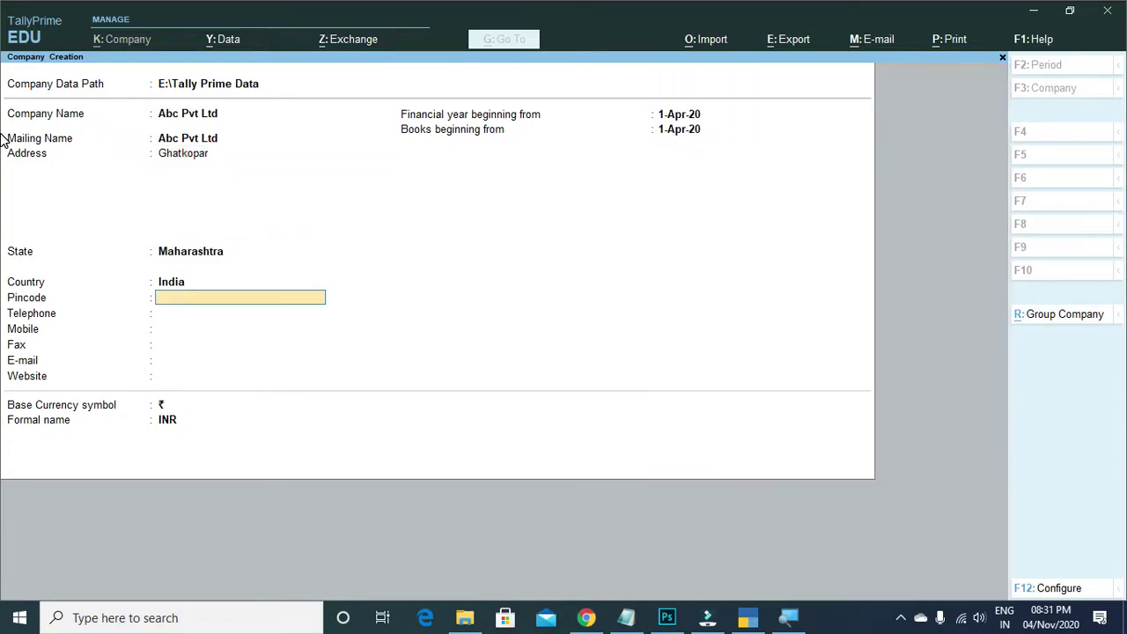
# - Enter the company's pincode, leave the contact fields blank and create the company with the rupee symbol and INR as base currency
pyautogui.write('400086')
pyautogui.press('Return')
pyautogui.press('Return')
pyautogui.press('Return')
pyautogui.press('Return')
pyautogui.press('Return')
pyautogui.press('Return')
pyautogui.press('Return')
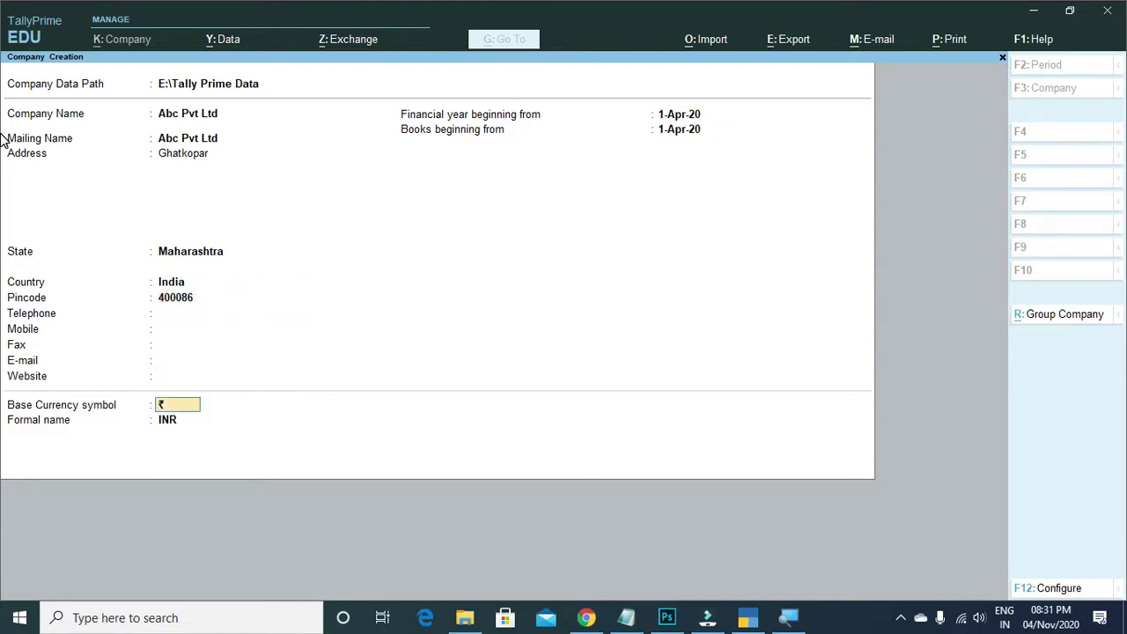
pyautogui.press('Return')
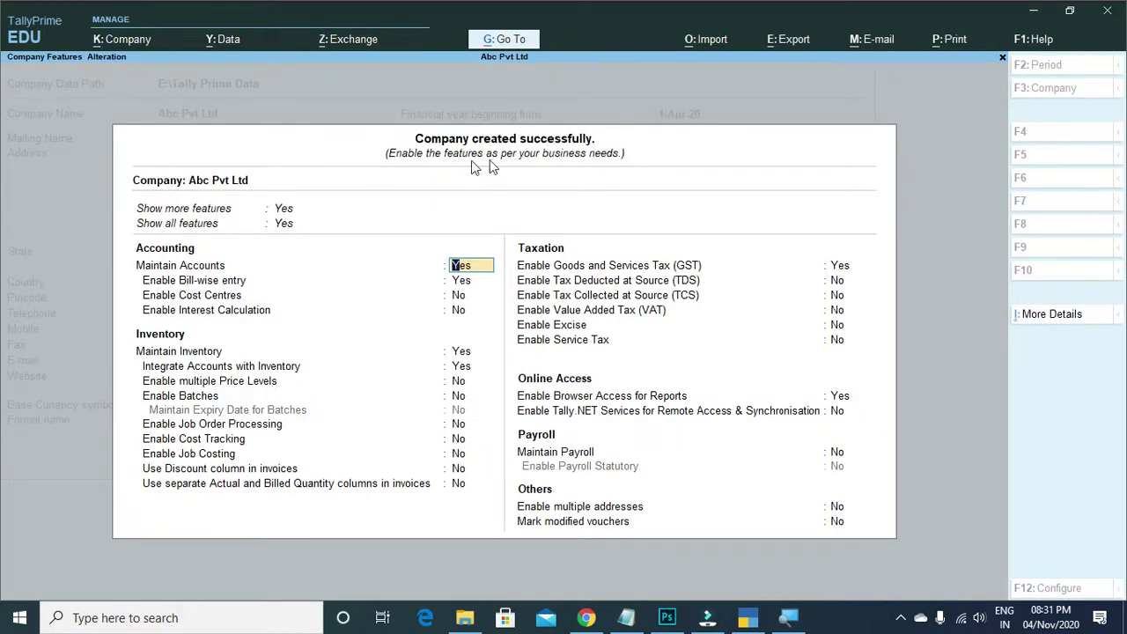
# - Set both Show all features and Show more features to No for Abc Pvt Ltd
pyautogui.click(283, 226)
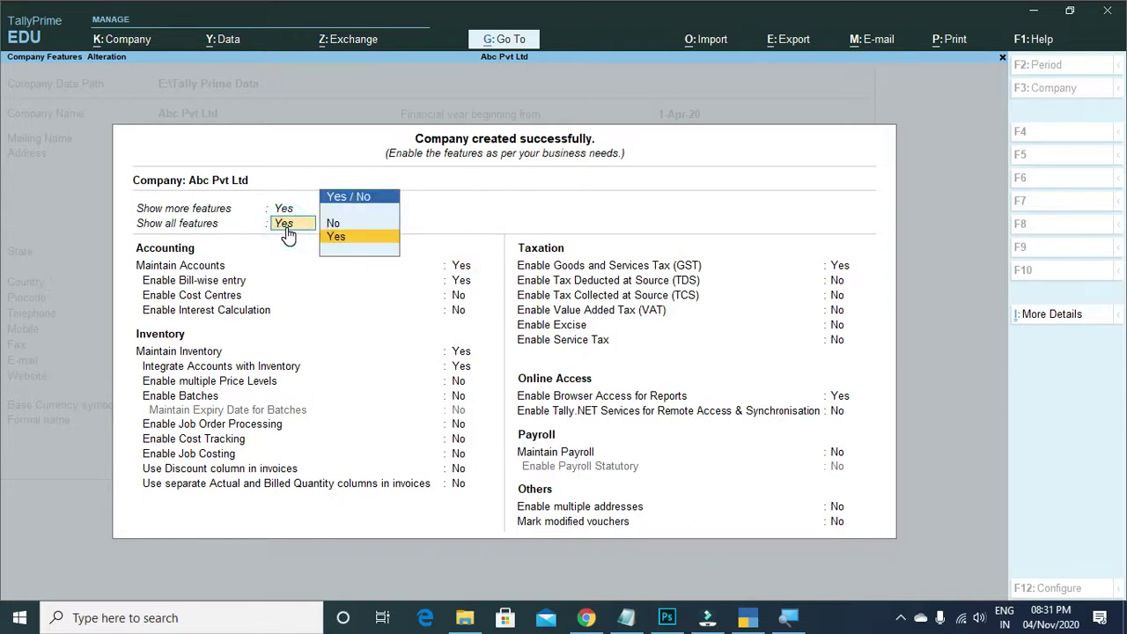
pyautogui.press('n')
pyautogui.press('Up')
pyautogui.press('Up')
pyautogui.press('n')
pyautogui.press('Return')
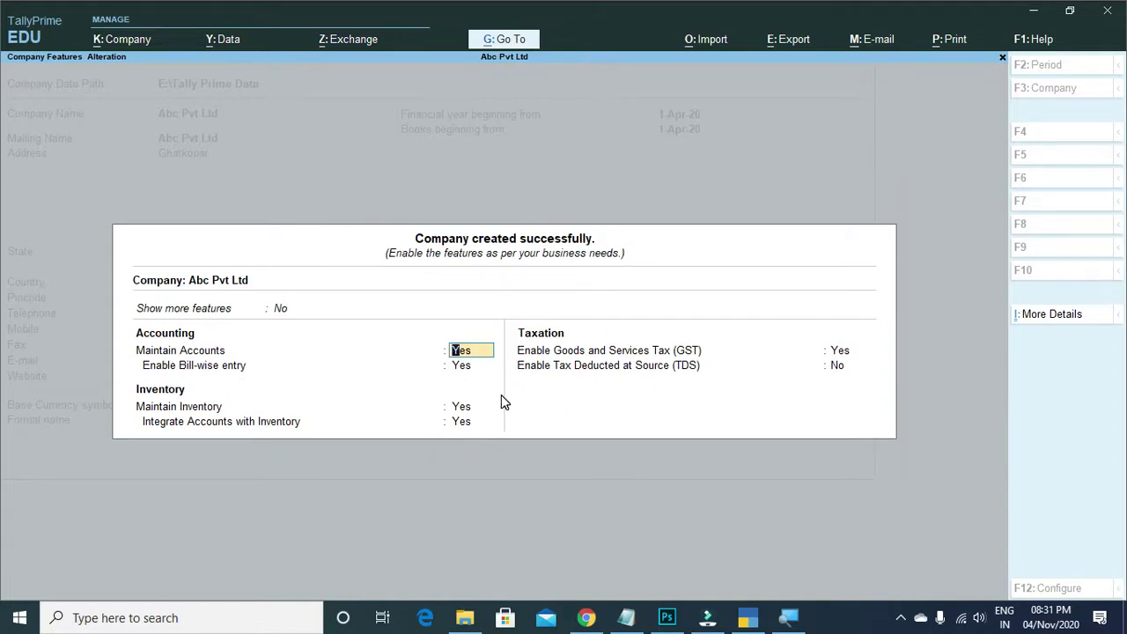
# - Keep the accounting and inventory features enabled, set Goods and Services Tax and Tax Deducted at Source to No, and save the features
pyautogui.press('Return')
pyautogui.press('Return')
pyautogui.press('Return')
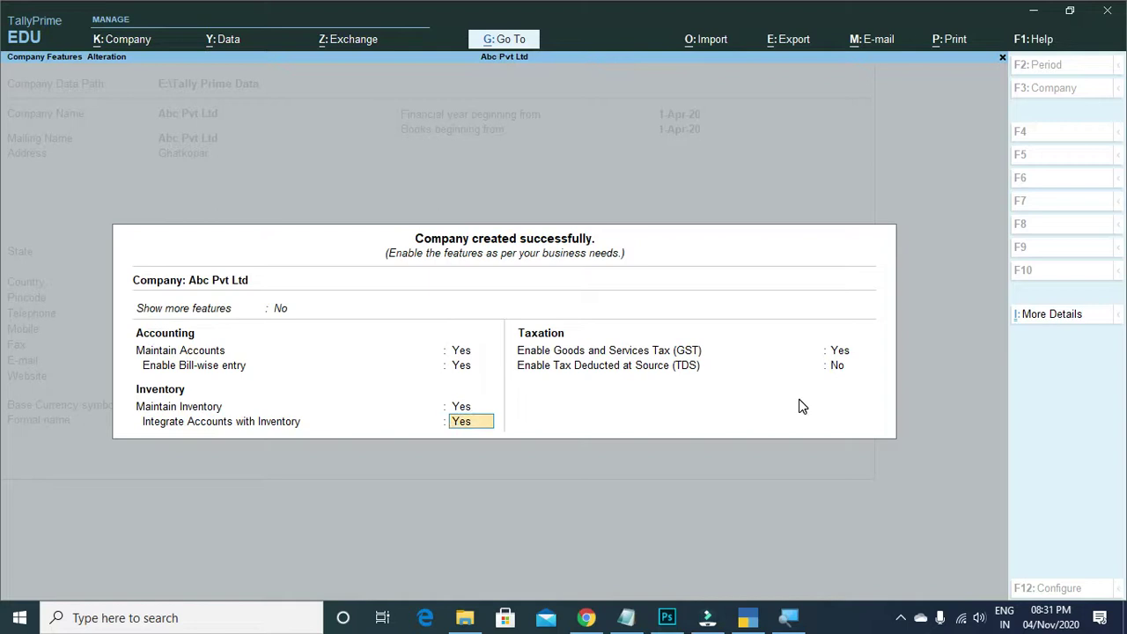
pyautogui.press('Return')
pyautogui.press('n')
pyautogui.press('Return')
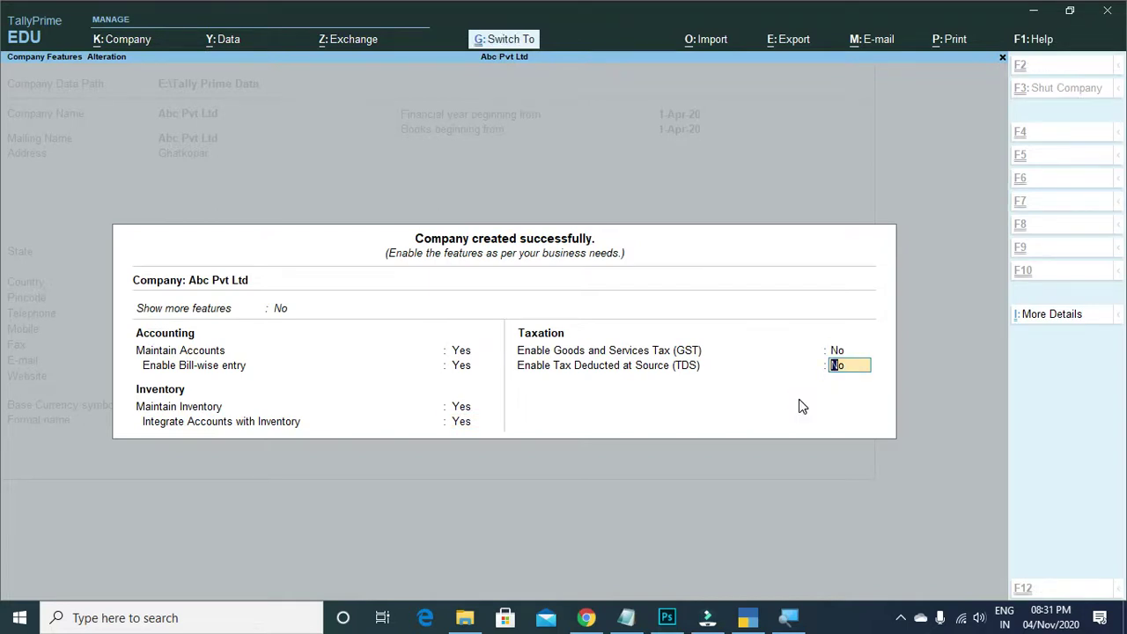
pyautogui.press('Return')
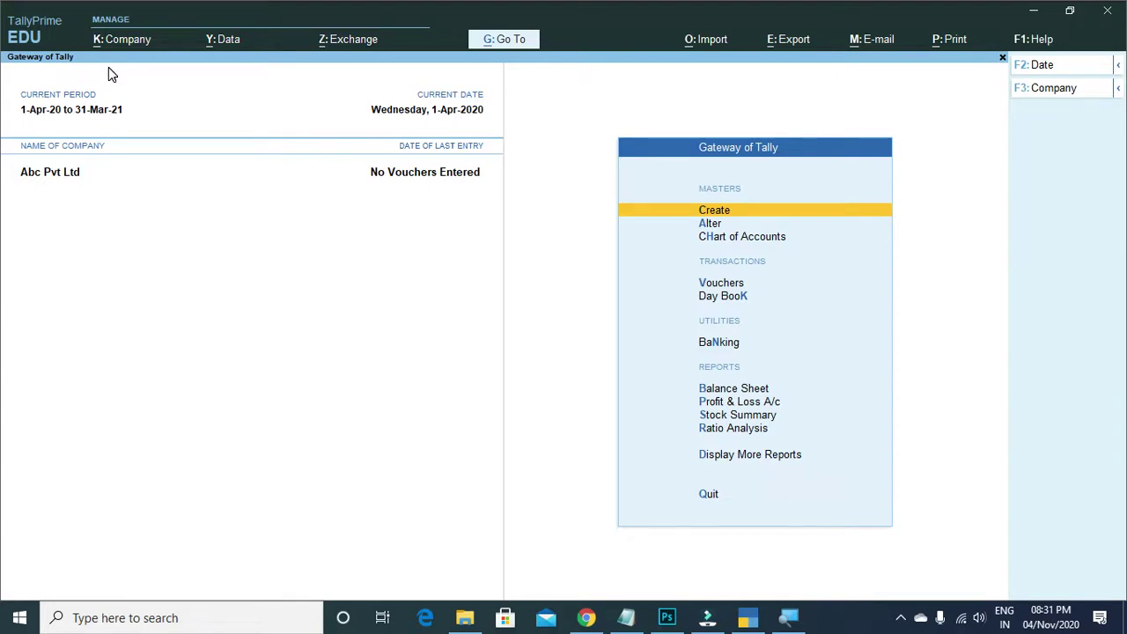
# - Open Abc Pvt Ltd for alteration and replace its address with Mumbai
pyautogui.hotkey('alt', 'k')
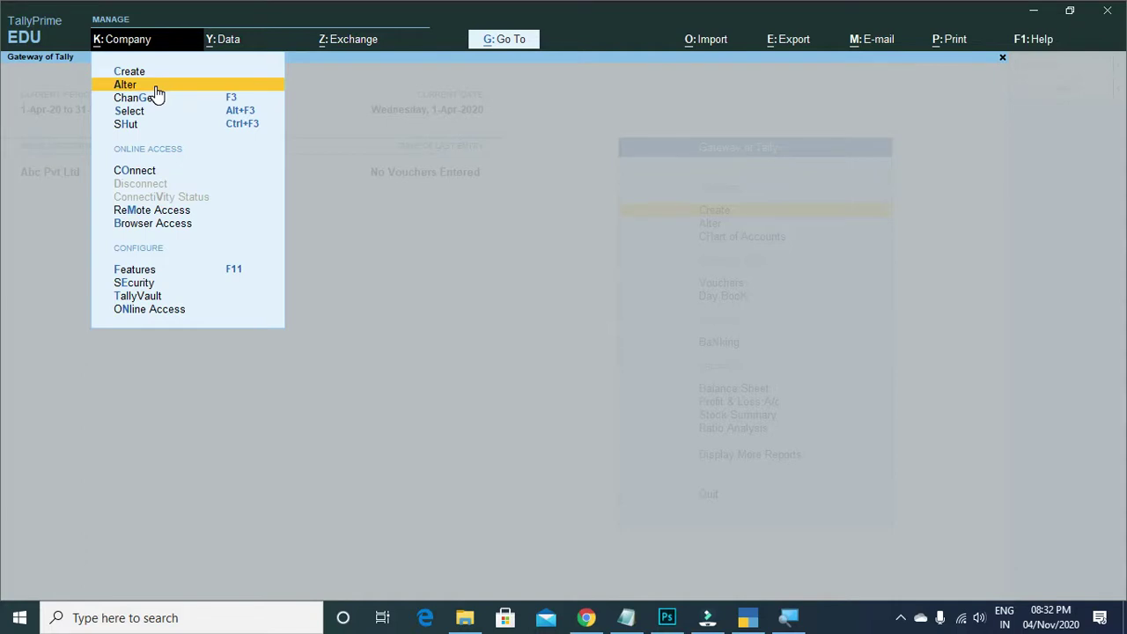
pyautogui.click(155, 87)
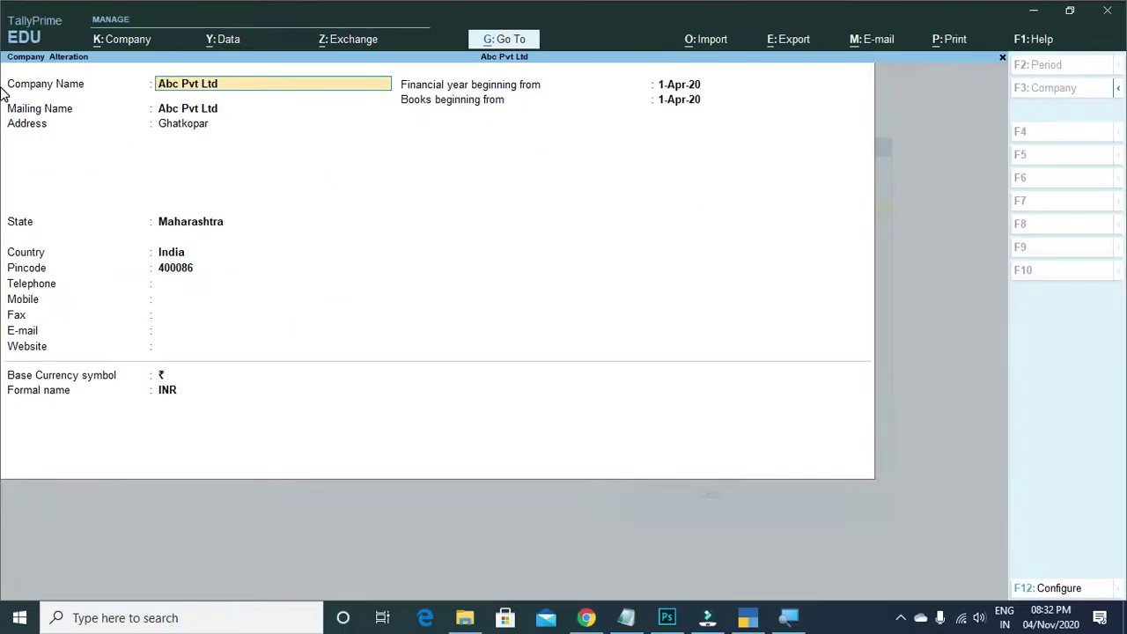
pyautogui.press('Return')
pyautogui.press('Return')
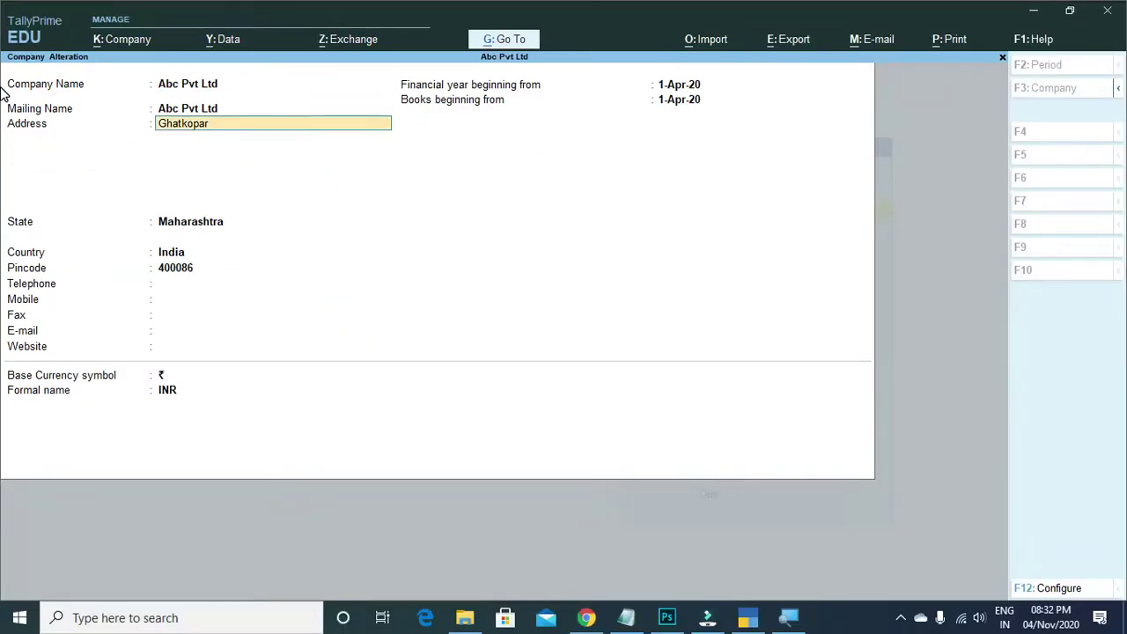
pyautogui.write('Unite')
pyautogui.press('BackSpace')
pyautogui.press('BackSpace')
pyautogui.press('BackSpace')
pyautogui.press('BackSpace')
pyautogui.press('BackSpace')
pyautogui.write('Mumbai')
pyautogui.press('Return')
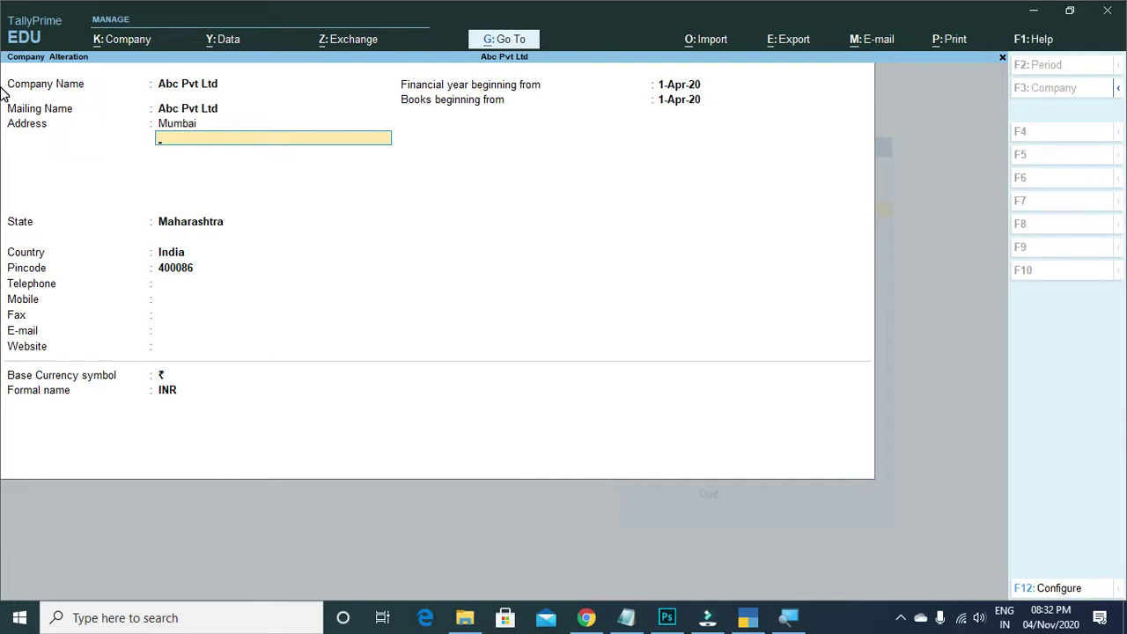
# - Go through the remaining company details of Abc Pvt Ltd and accept the alteration
pyautogui.press('Up')
pyautogui.press('Up')
pyautogui.press('Up')
pyautogui.press('Down')
pyautogui.press('Down')
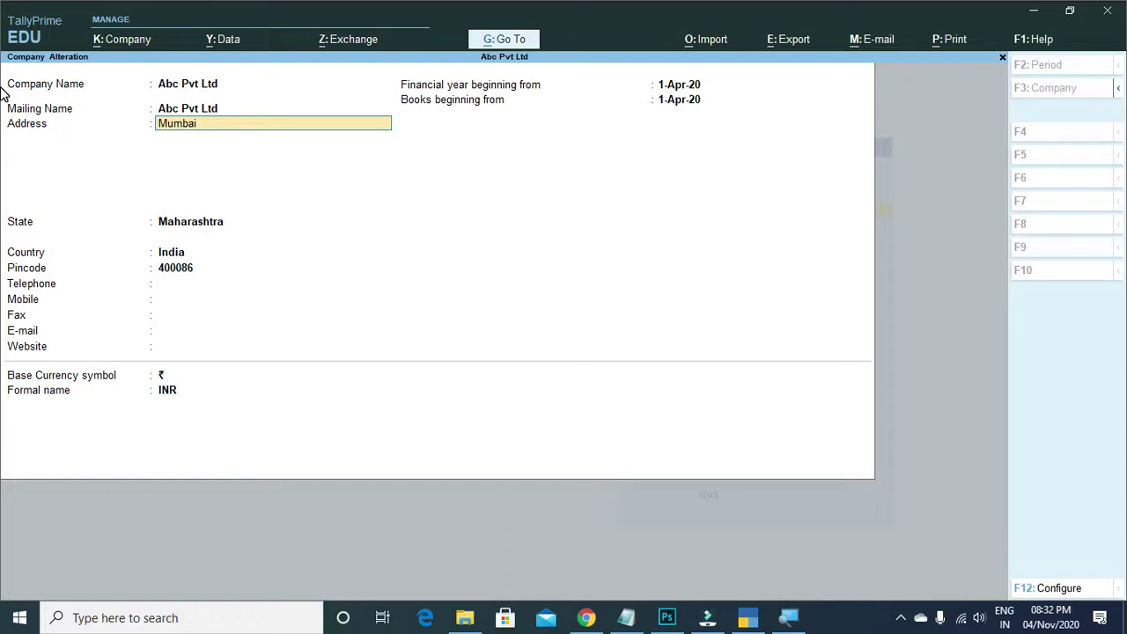
pyautogui.press('Return')
pyautogui.press('Return')
pyautogui.press('Return')
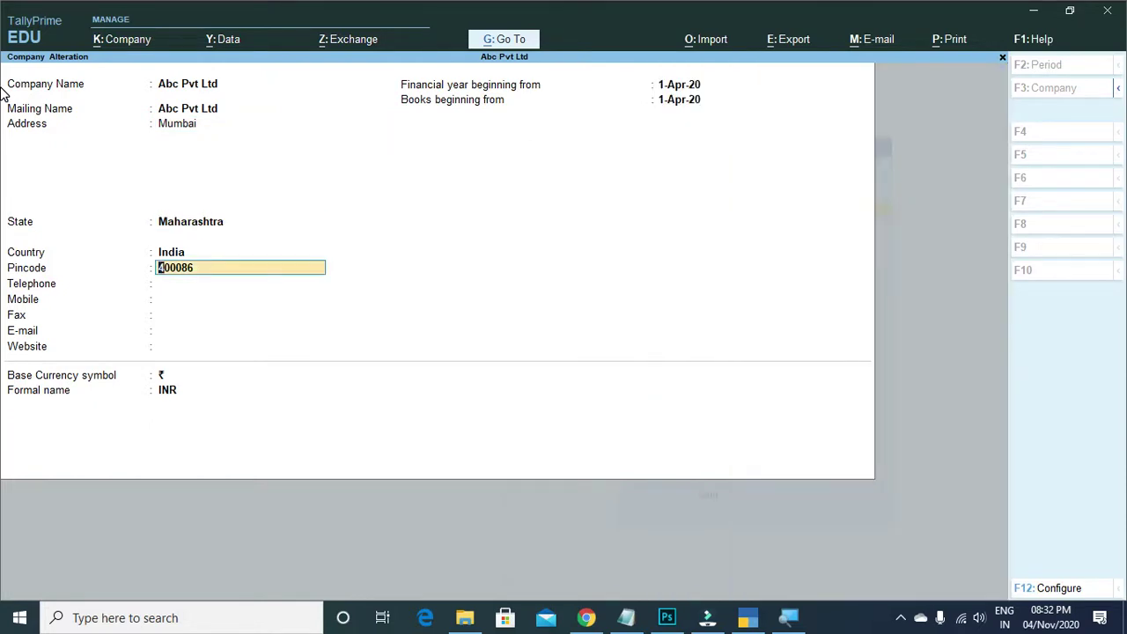
pyautogui.press('Return')
pyautogui.press('Return')
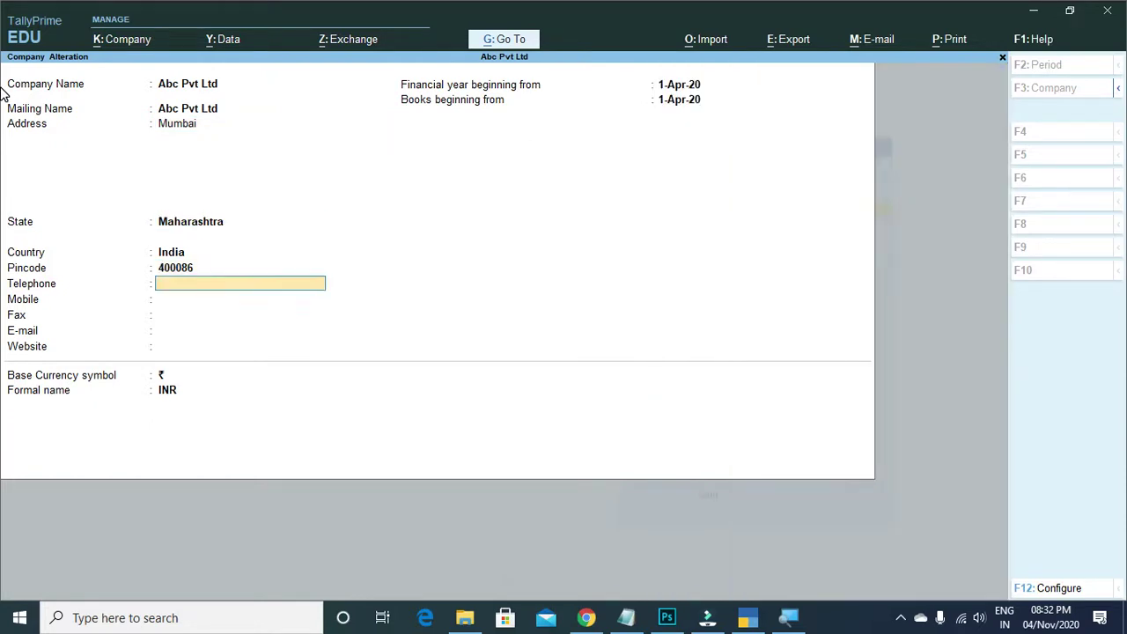
pyautogui.press('Return')
pyautogui.press('Return')
pyautogui.press('Return')
pyautogui.press('Return')
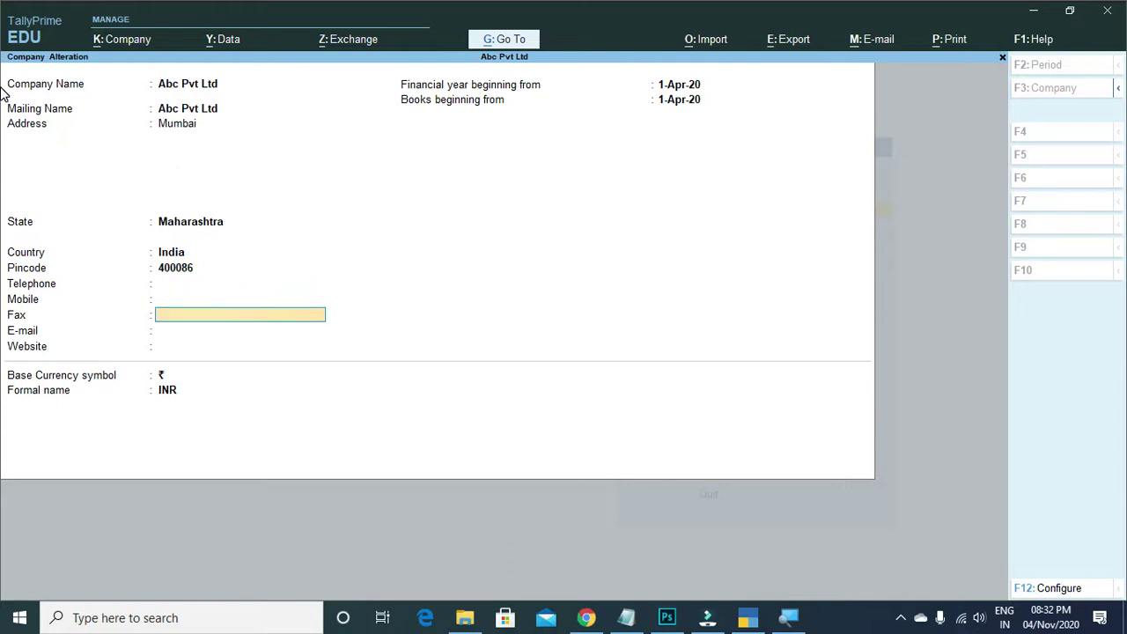
pyautogui.press('Return')
pyautogui.press('Return')
pyautogui.press('Return')
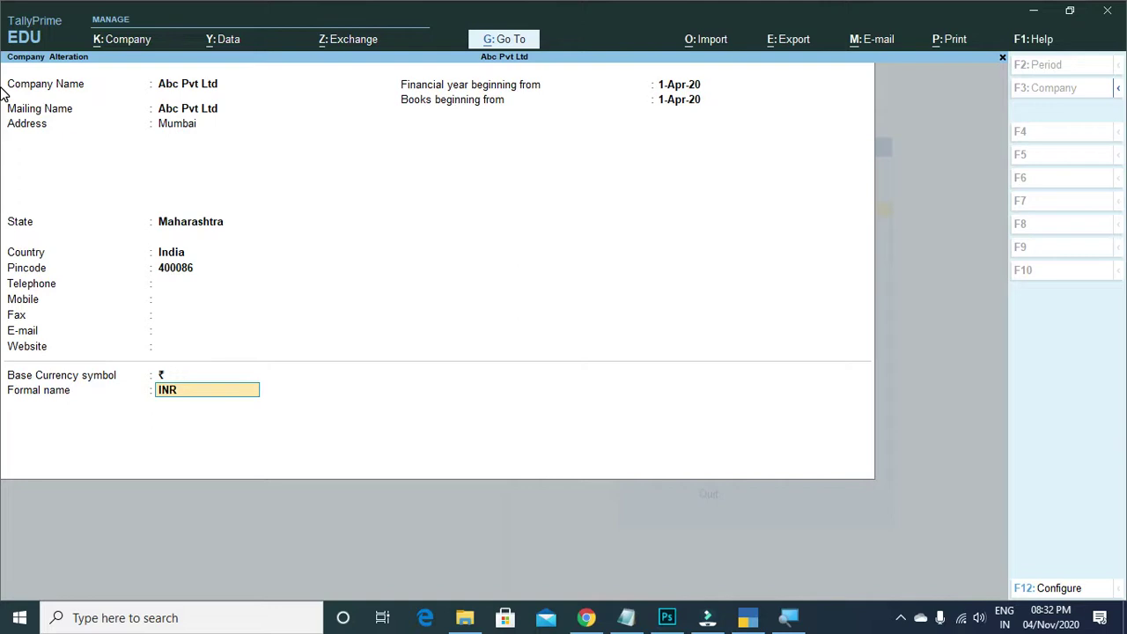
pyautogui.press('Return')
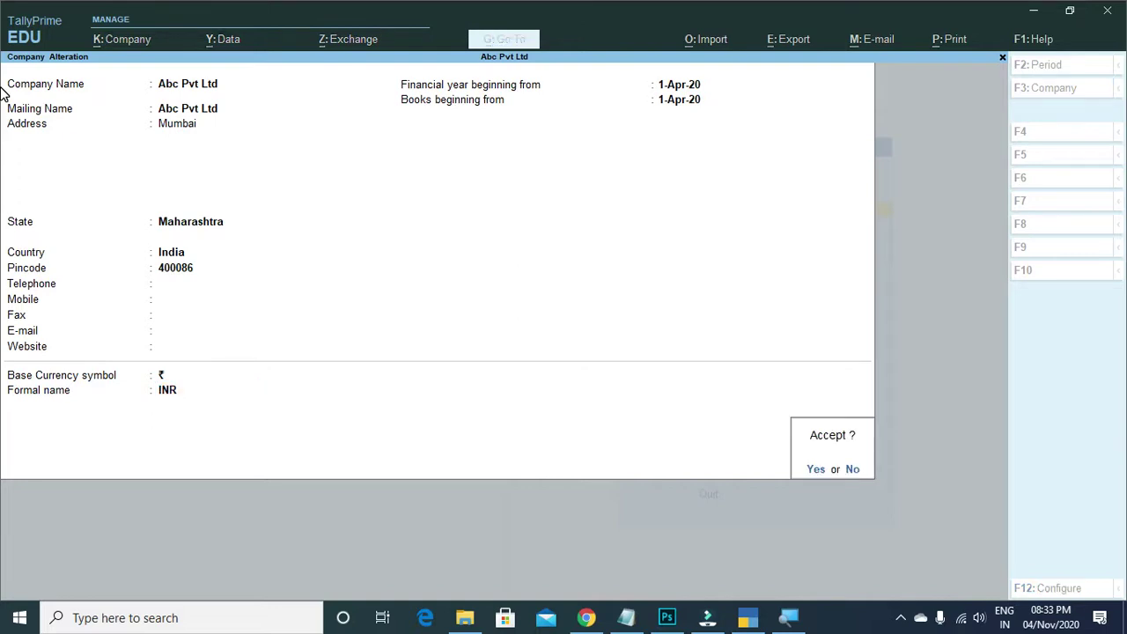
pyautogui.press('Return')
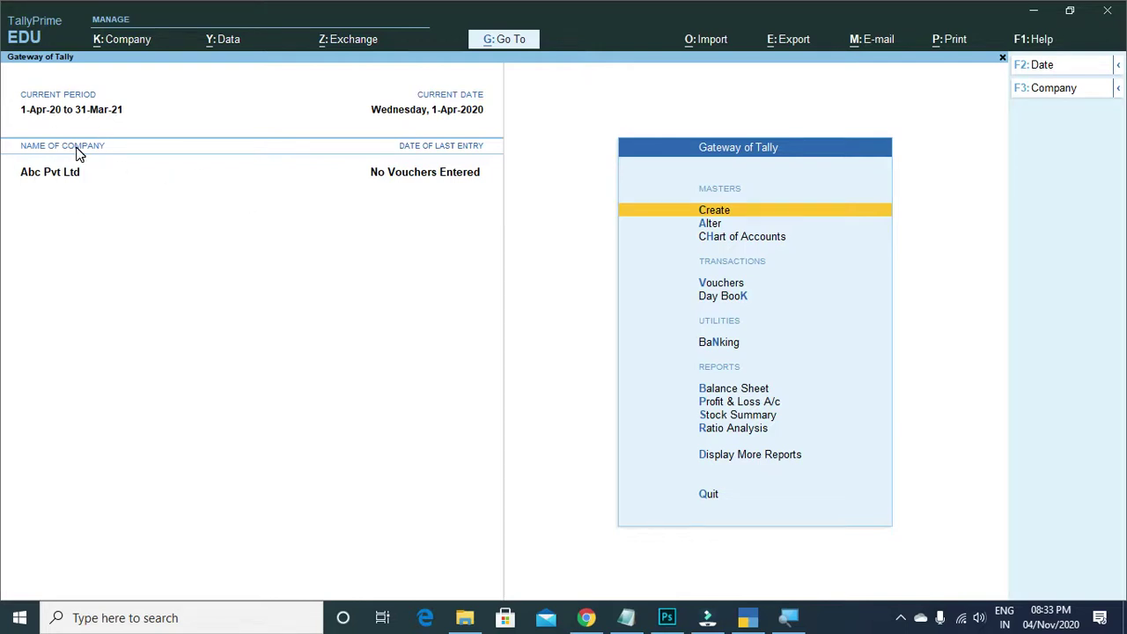
# - Check the company number of Abc Pvt Ltd in the Shut Company list without shutting the company
pyautogui.hotkey('ctrl', 'F3')
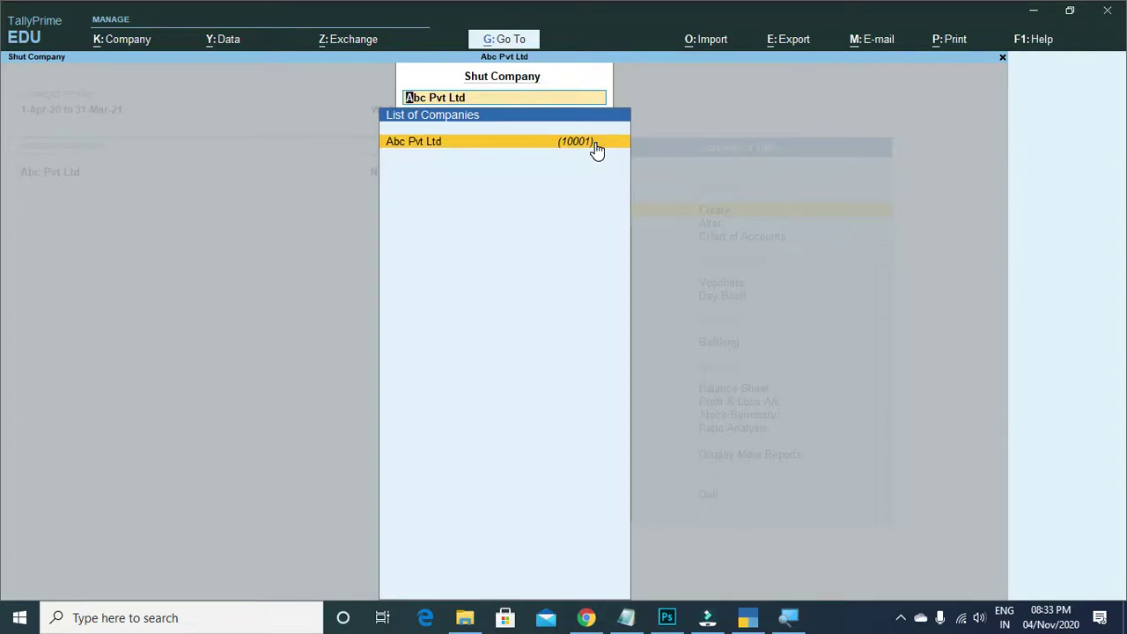
pyautogui.press('Escape')
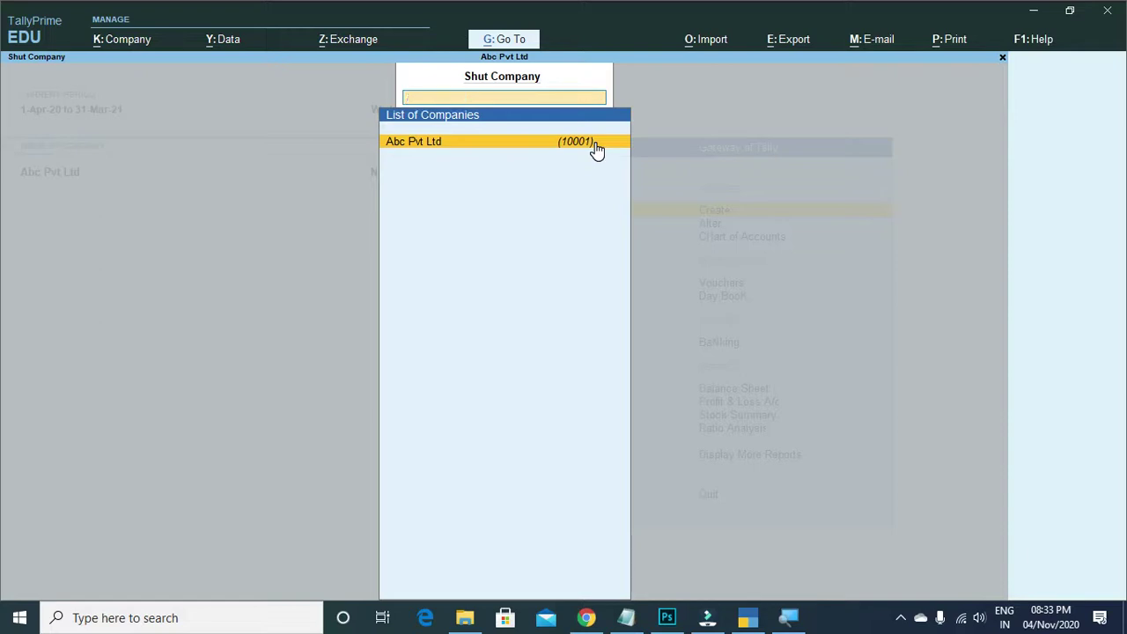
pyautogui.press('Escape')
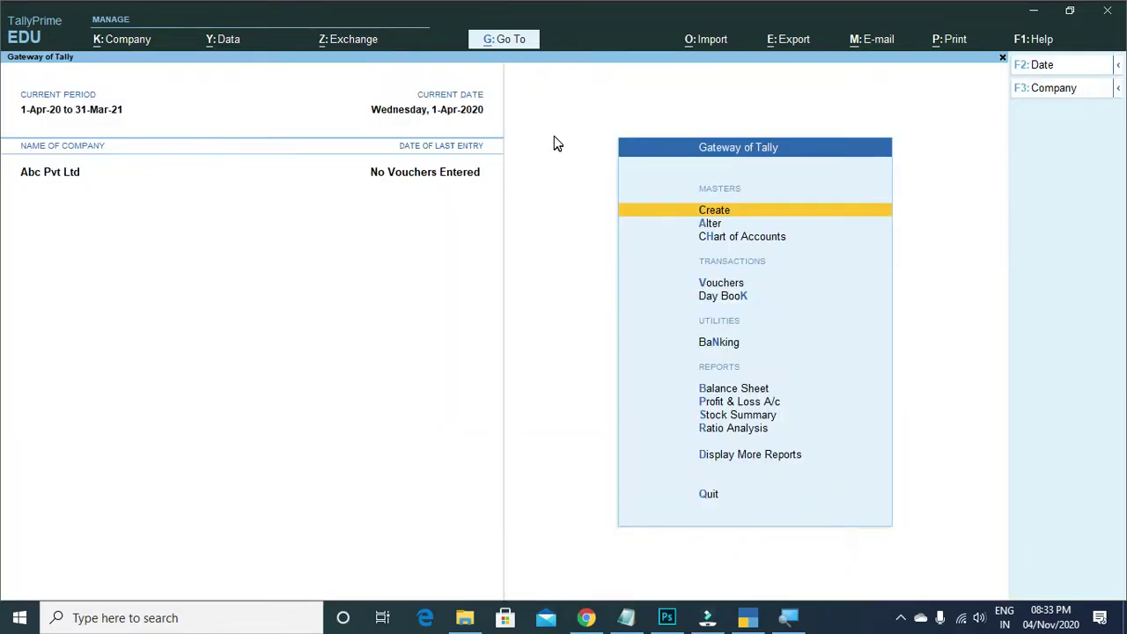
# - Try creating a second company also named Abc Pvt Ltd, then discard the creation form before saving
pyautogui.click(134, 39)
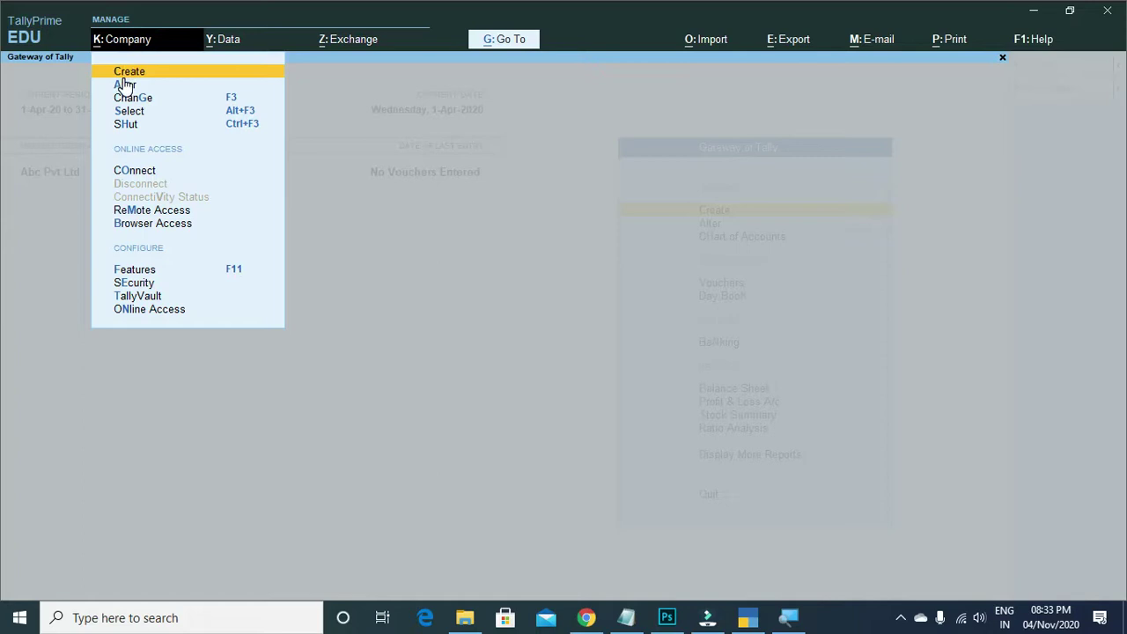
pyautogui.click(123, 74)
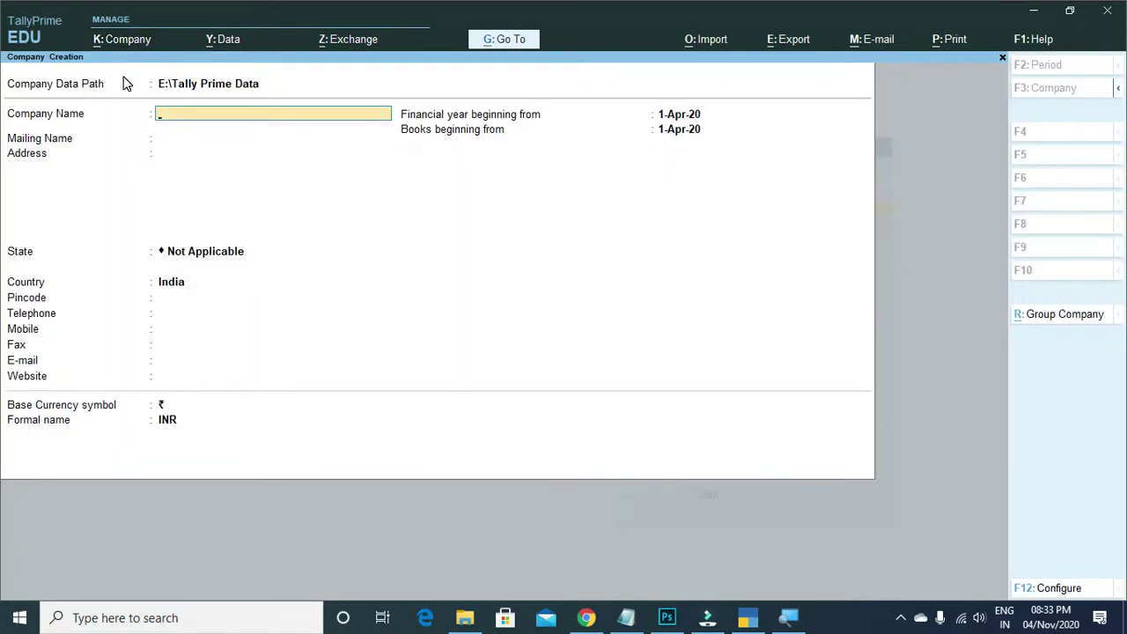
pyautogui.write('Abc')
pyautogui.write(' Ovt')
pyautogui.press('BackSpace')
pyautogui.press('BackSpace')
pyautogui.write('Pvt Ltd')
pyautogui.press('Return')
pyautogui.press('Return')
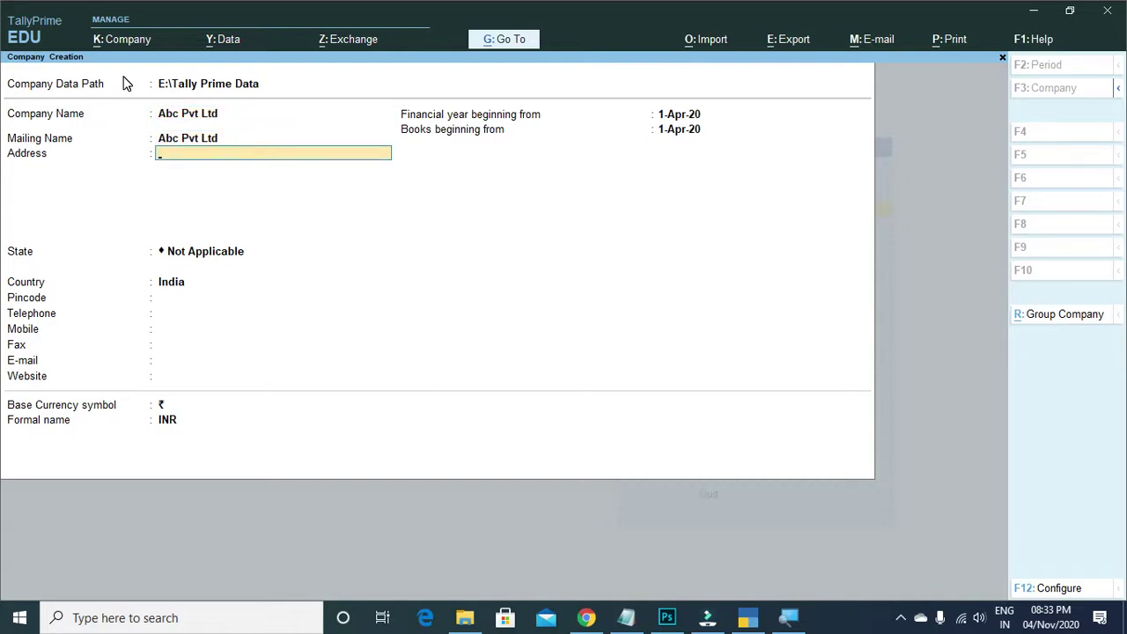
pyautogui.press('Escape')
pyautogui.press('y')
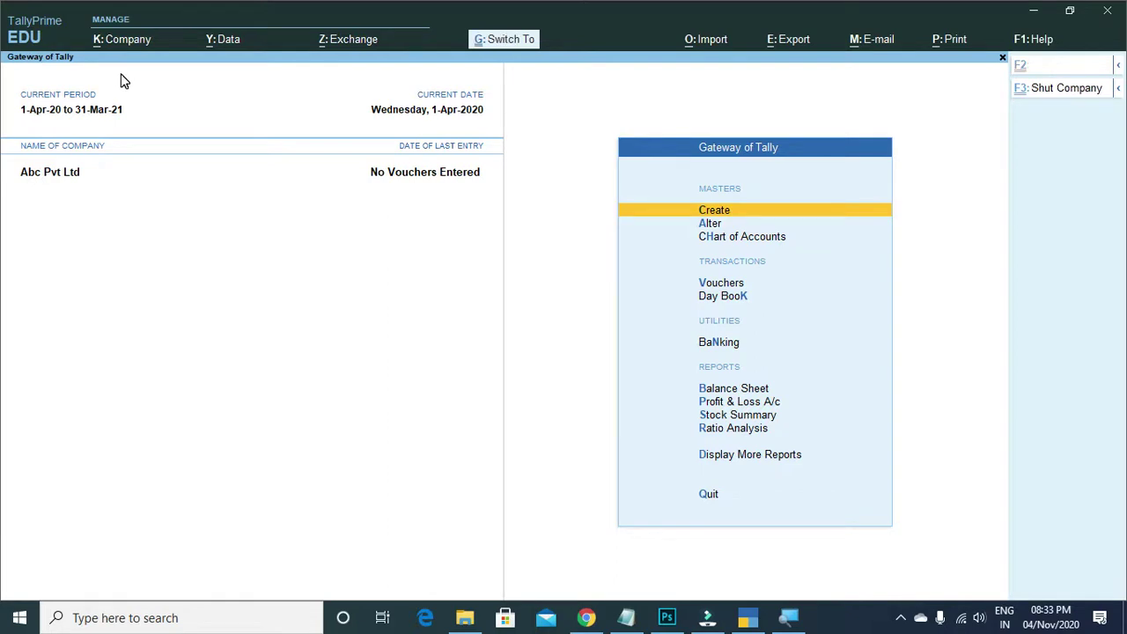
# - Look up the number of the loaded Abc Pvt Ltd once more among the companies that can be shut
pyautogui.hotkey('ctrl', 'F3')
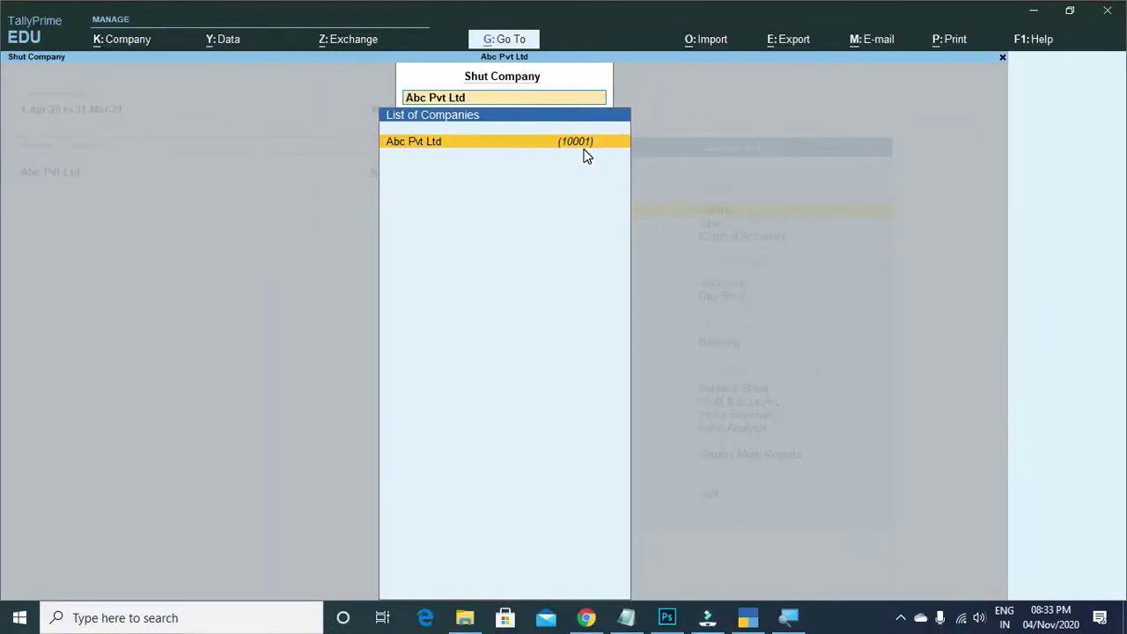
pyautogui.press('Escape')
pyautogui.press('Escape')
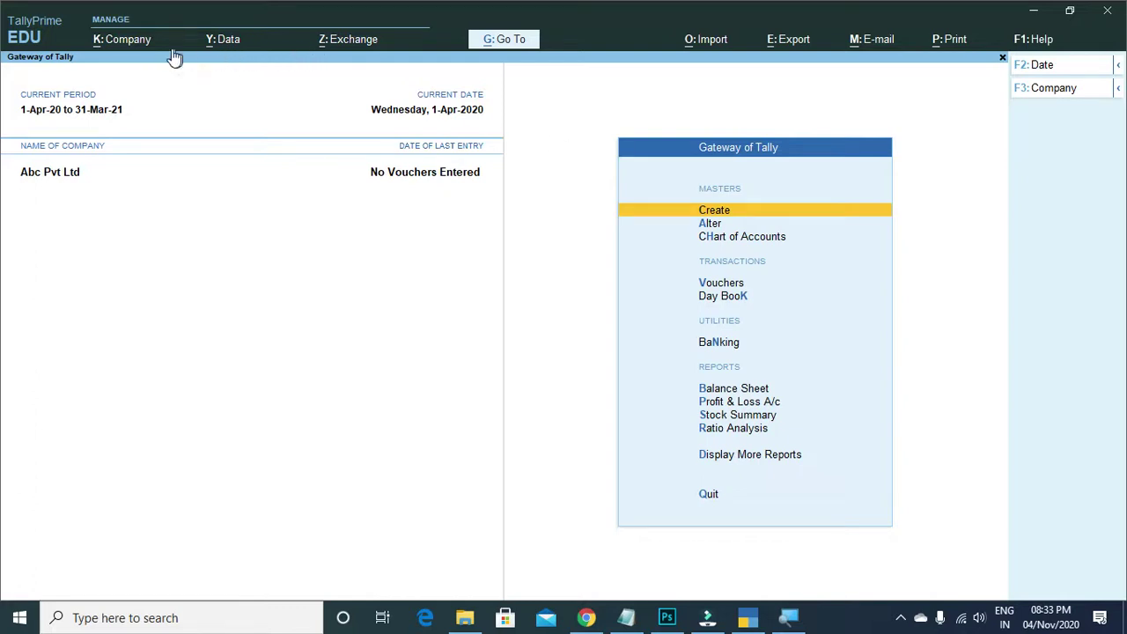
# - Open the Change Company list and choose Abc Pvt Ltd as the active company
pyautogui.click(137, 42)
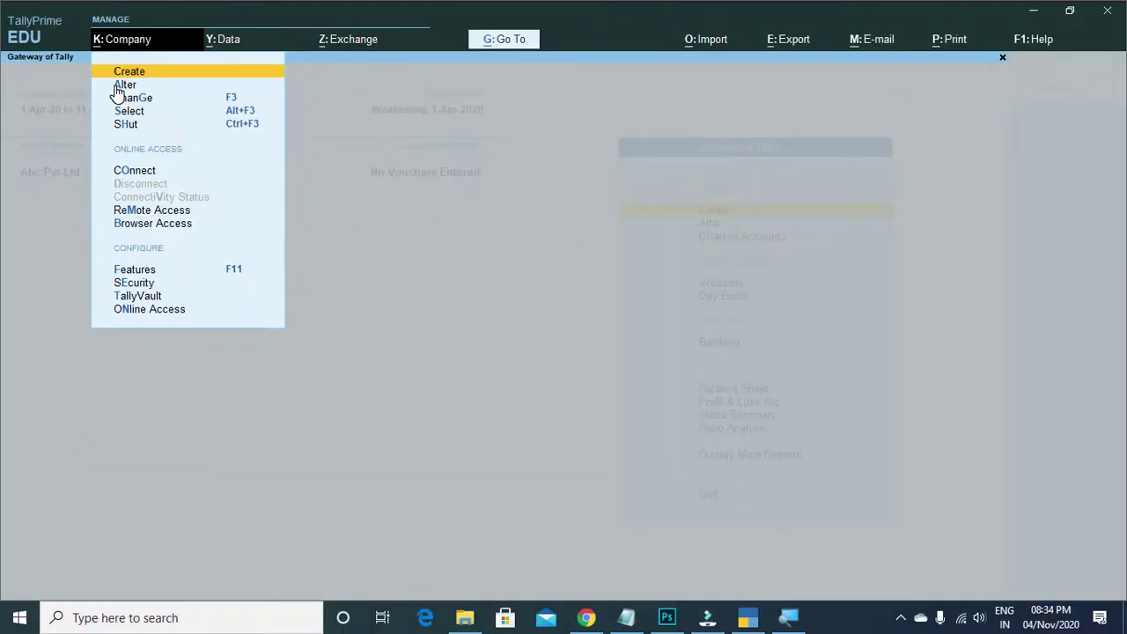
pyautogui.press('Down')
pyautogui.press('Down')
pyautogui.press('Return')
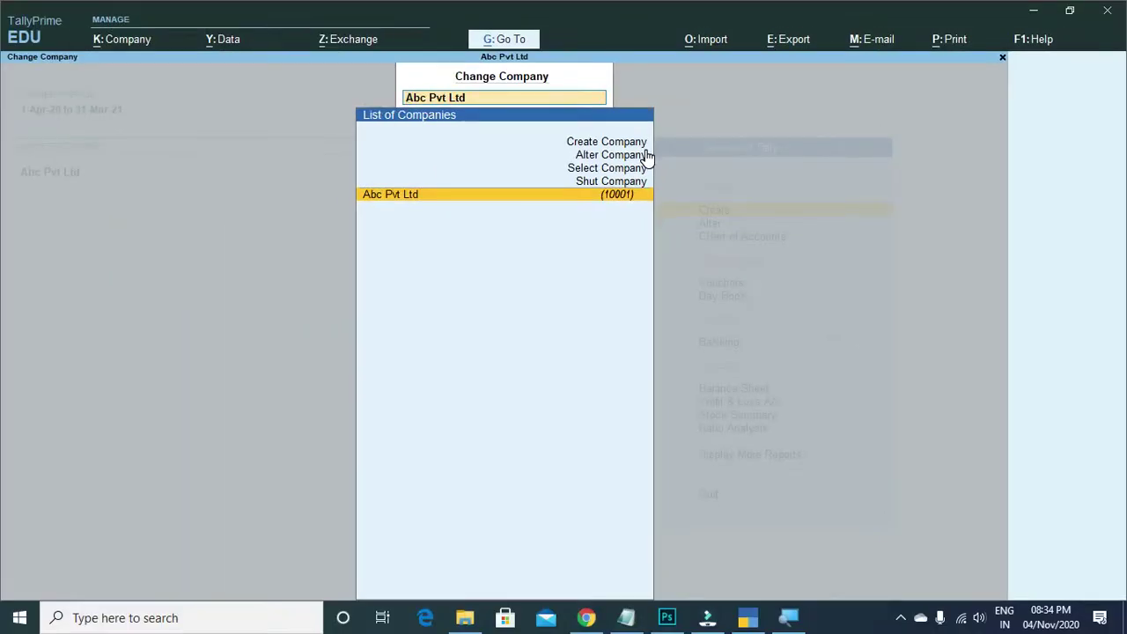
pyautogui.press('Return')
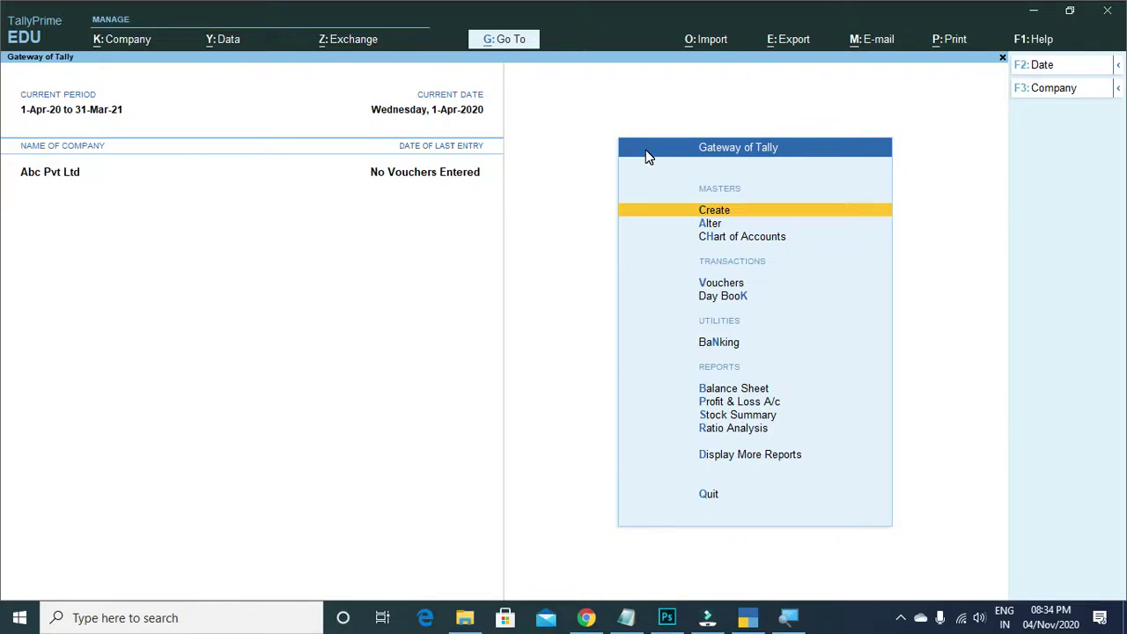
# - Load Learn More Pro from E:\Tally Prime Data with Select Company, alongside the already open Abc Pvt Ltd
pyautogui.click(122, 40)
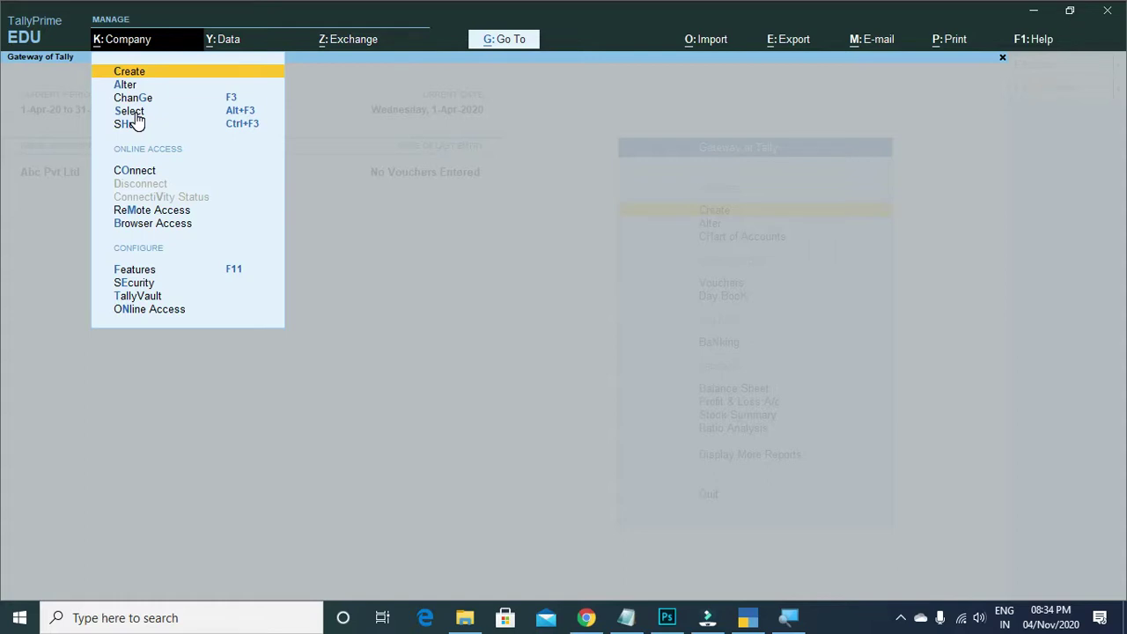
pyautogui.press('Escape')
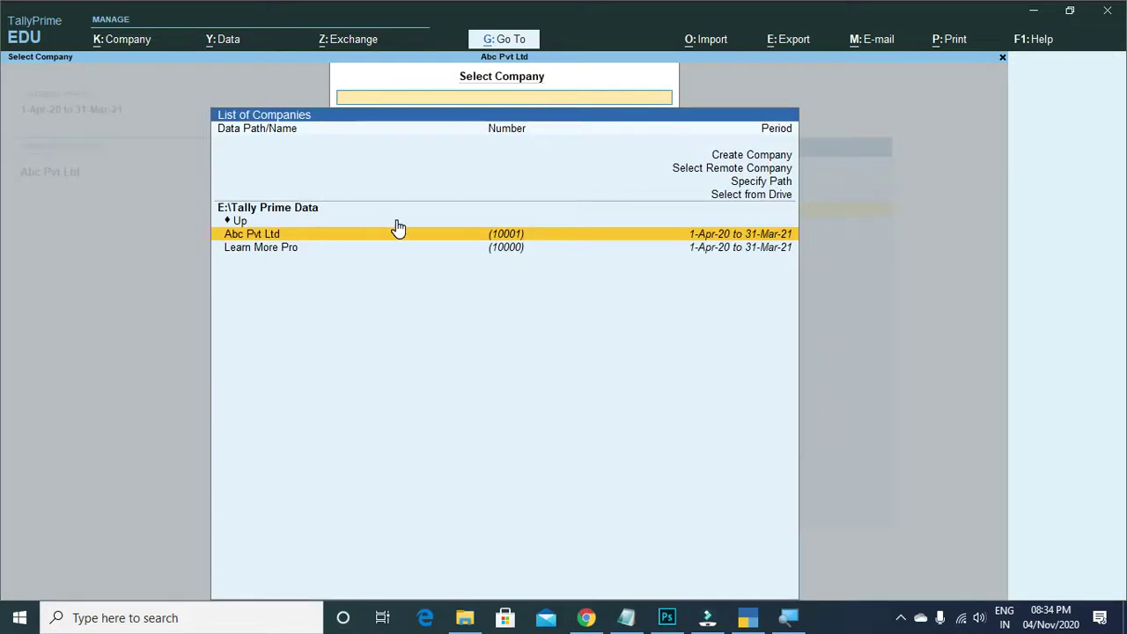
pyautogui.press('Down')
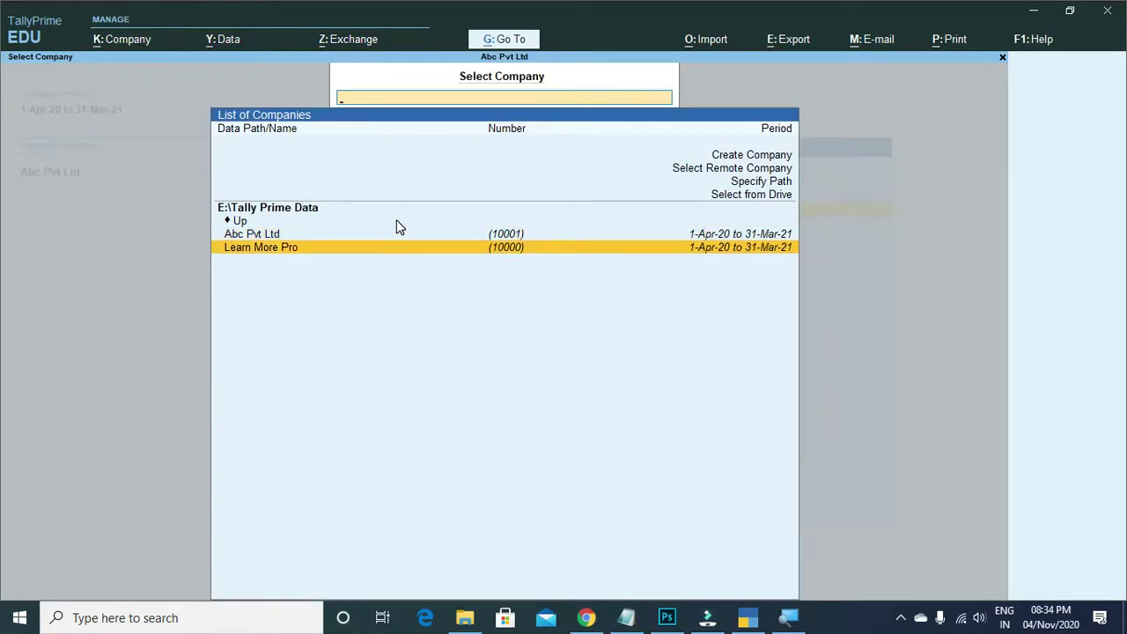
pyautogui.press('Return')
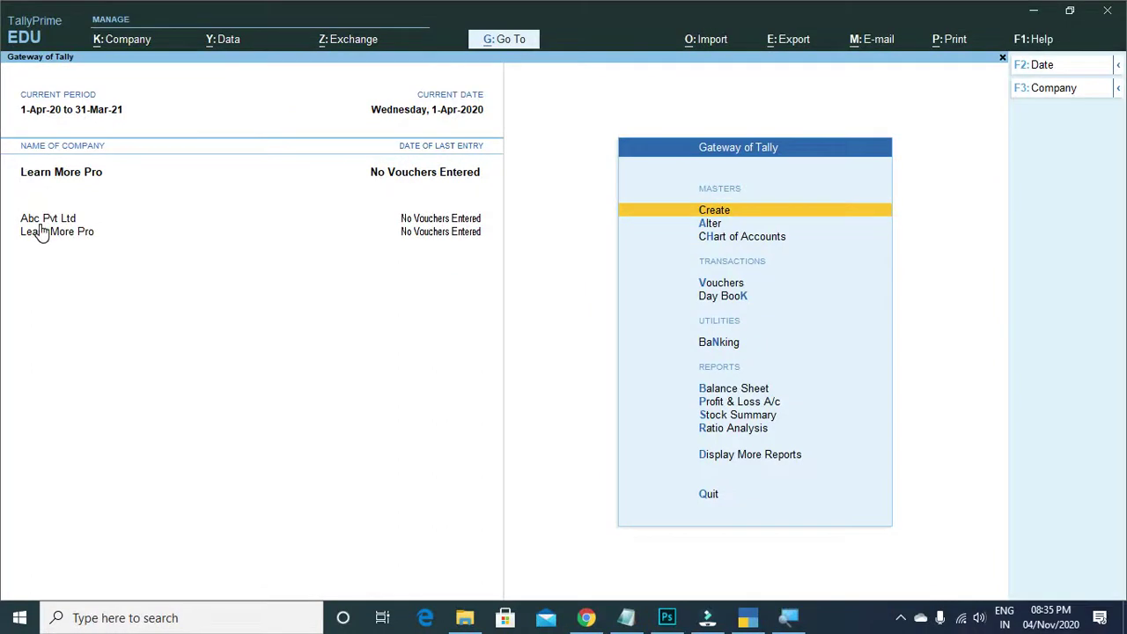
# - Toggle between the two loaded companies on the Gateway of Tally, finishing on Abc Pvt Ltd
pyautogui.click(41, 227)
pyautogui.click(43, 232)
pyautogui.click(47, 222)
pyautogui.click(41, 230)
pyautogui.click(47, 222)
# - Open the Change Company list and choose Learn More Pro as the active company
pyautogui.click(116, 42)
pyautogui.click(134, 99)
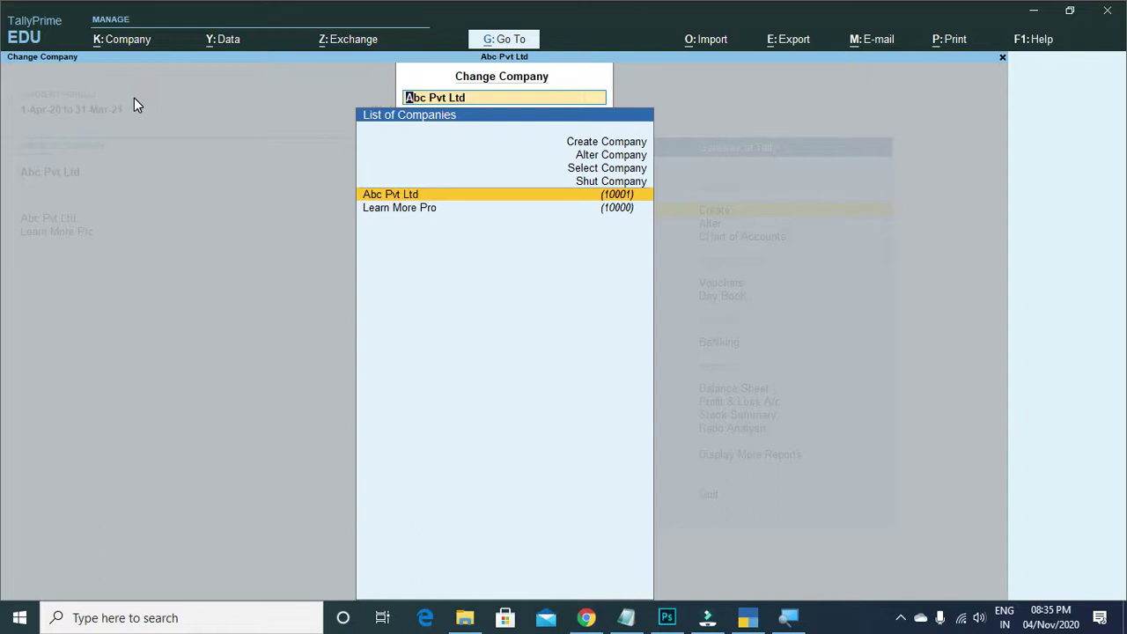
pyautogui.press('Down')
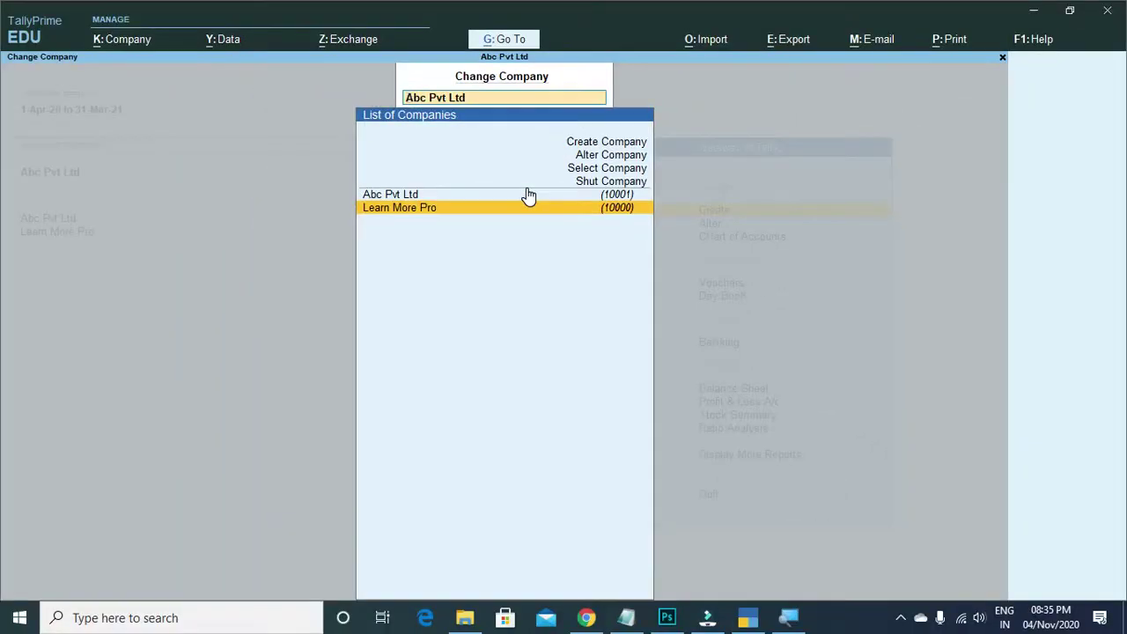
pyautogui.click(529, 212)
pyautogui.press('Up')
pyautogui.press('Down')
pyautogui.press('Down')
pyautogui.press('Return')
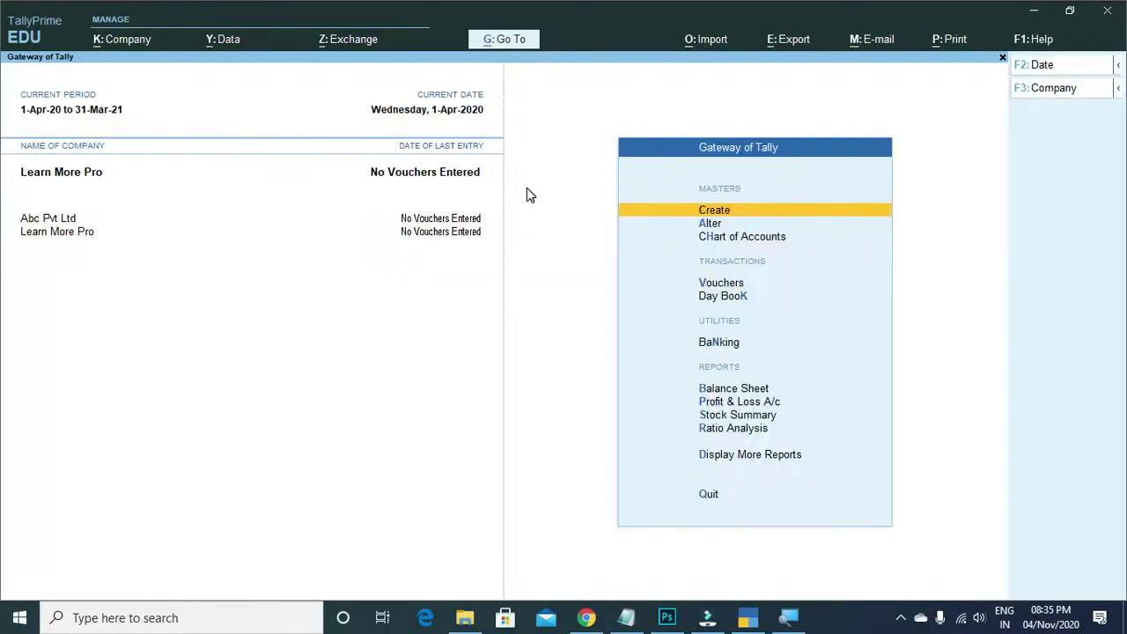
# - Switch the active company to Abc Pvt Ltd and back to Learn More Pro
pyautogui.click(88, 180)
pyautogui.press('Up')
pyautogui.press('Return')
pyautogui.click(88, 181)
pyautogui.press('Down')
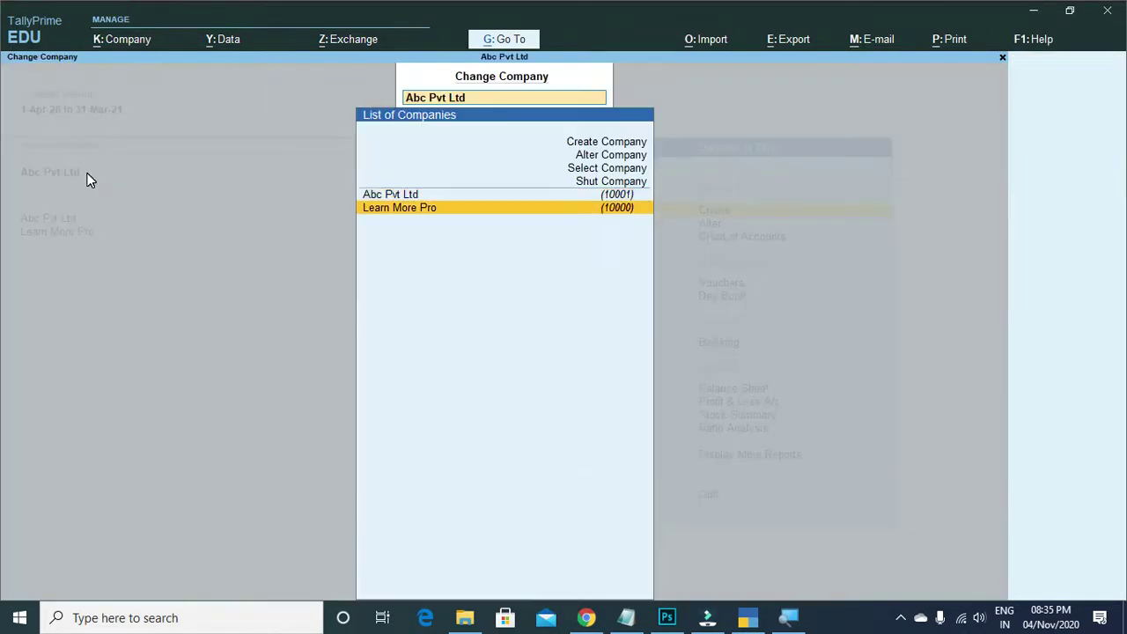
pyautogui.press('Return')
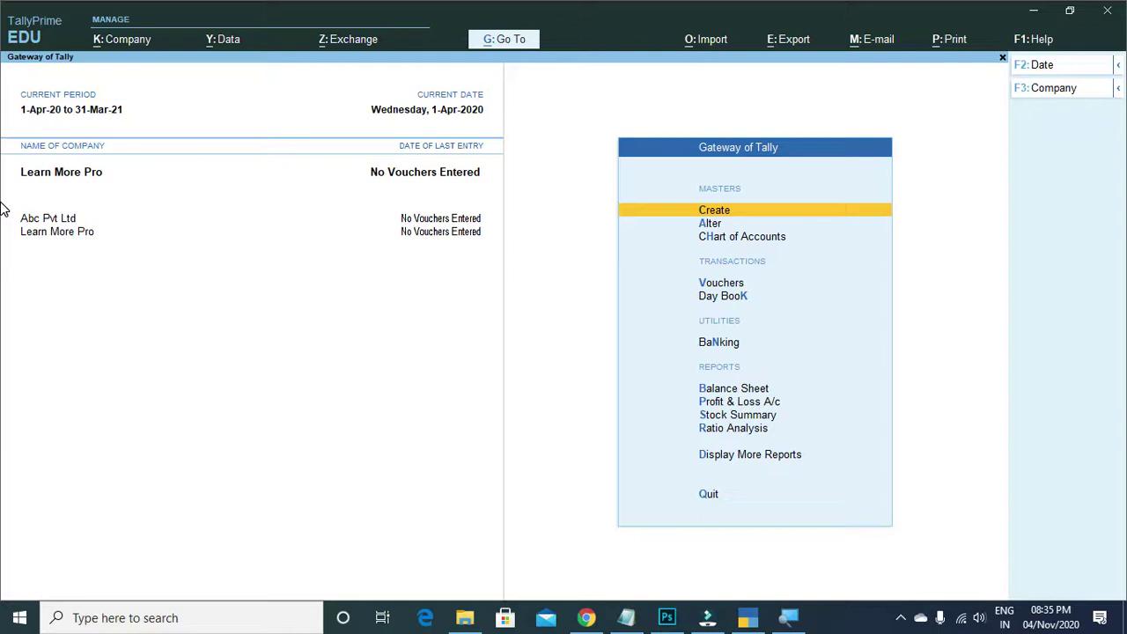
# - Make Abc Pvt Ltd the active company using Change Company
pyautogui.click(109, 42)
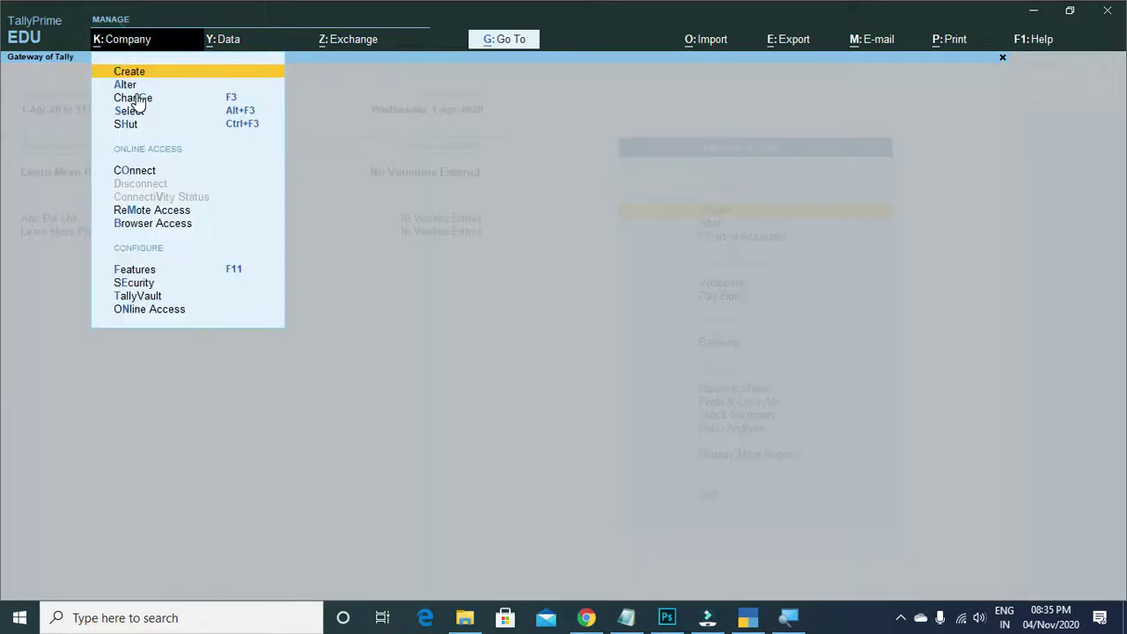
pyautogui.press('Escape')
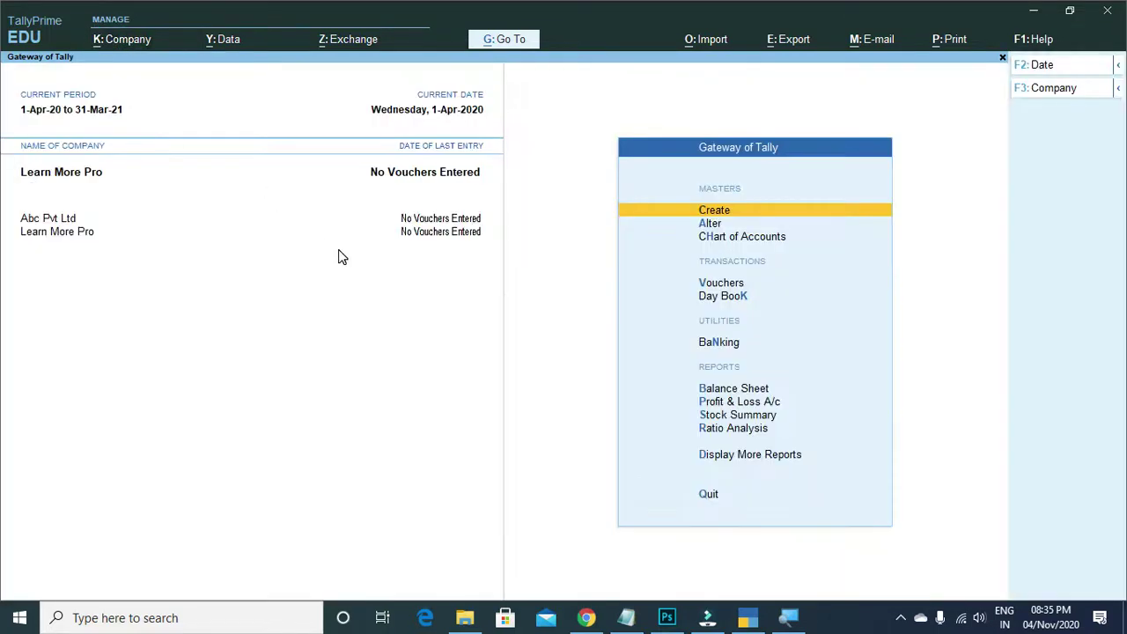
pyautogui.press('F3')
pyautogui.press('Up')
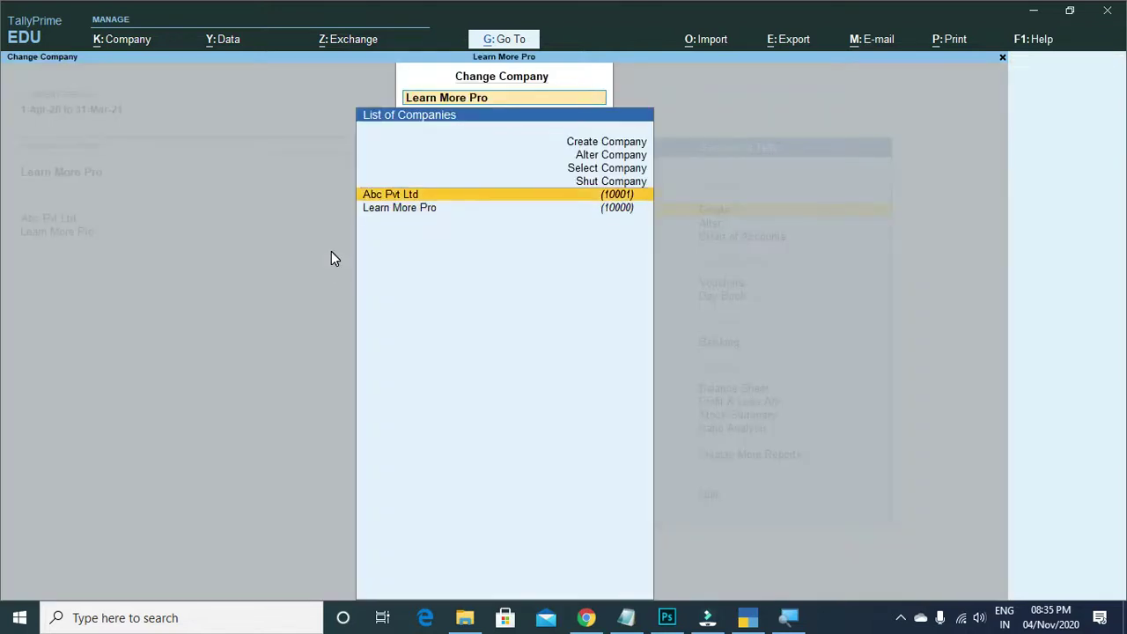
pyautogui.press('Return')
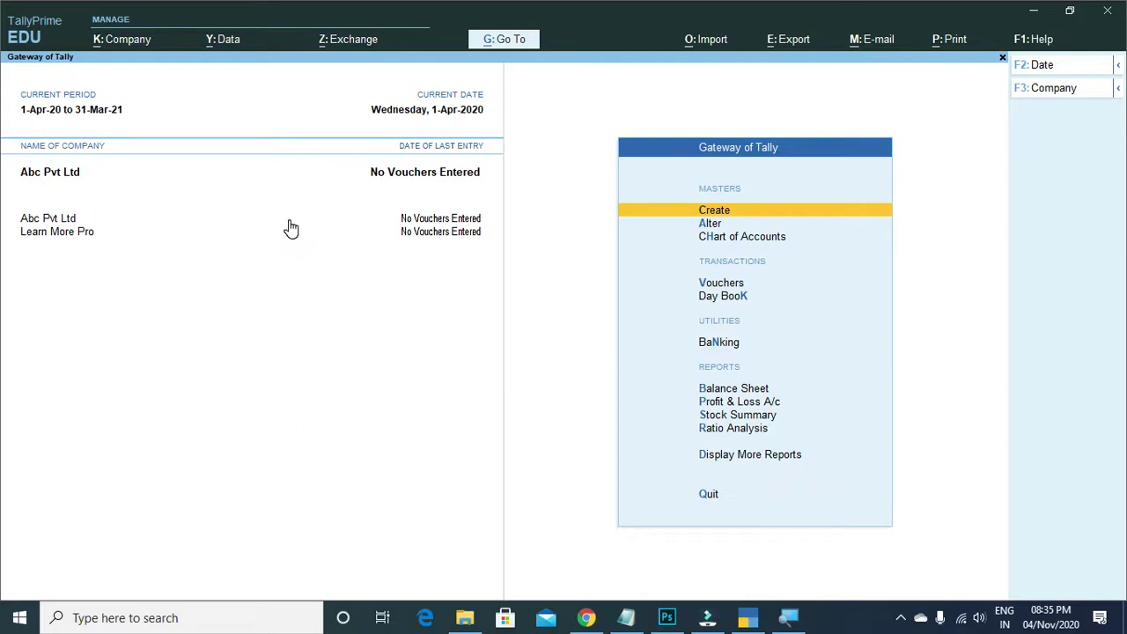
# - Use the Change command for companies to switch from Abc Pvt Ltd to Learn More Pro
pyautogui.click(107, 45)
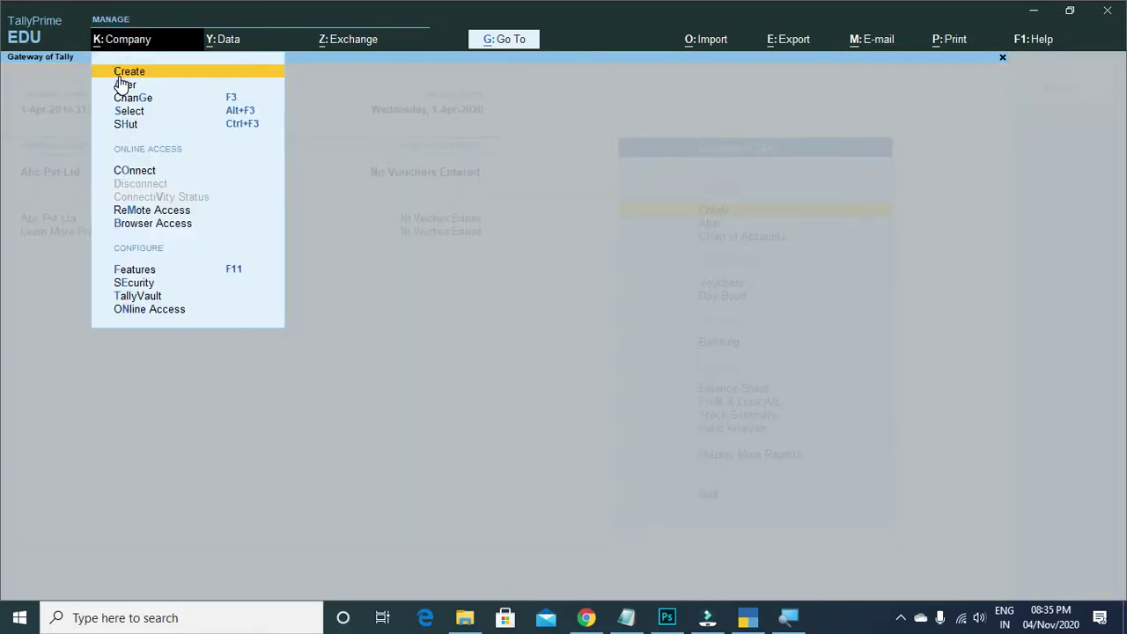
pyautogui.press('Down')
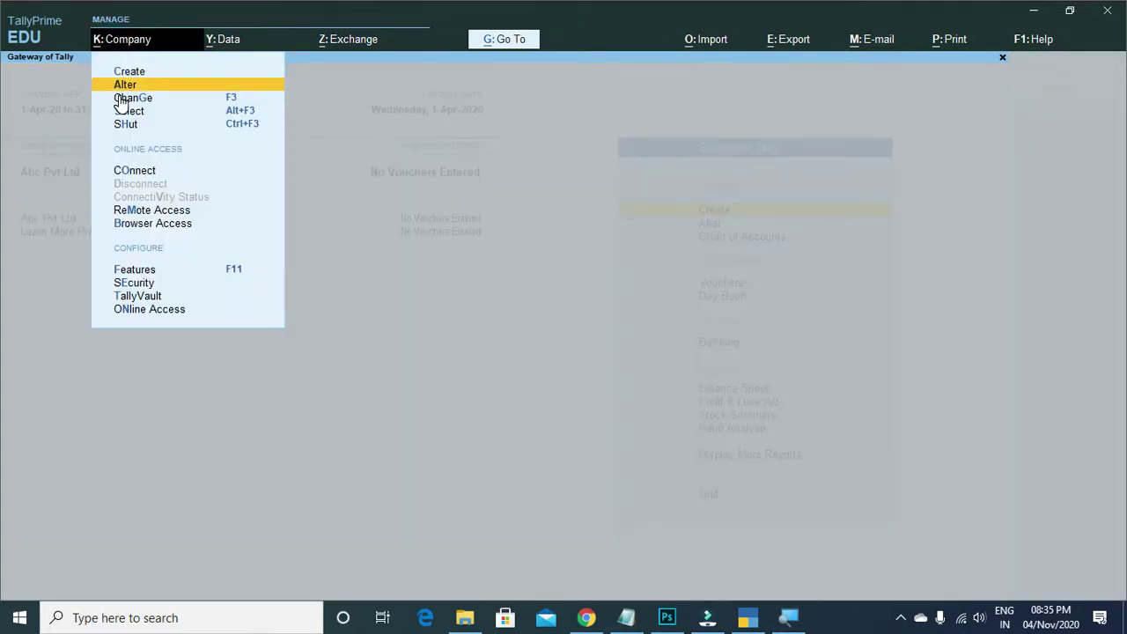
pyautogui.press('Down')
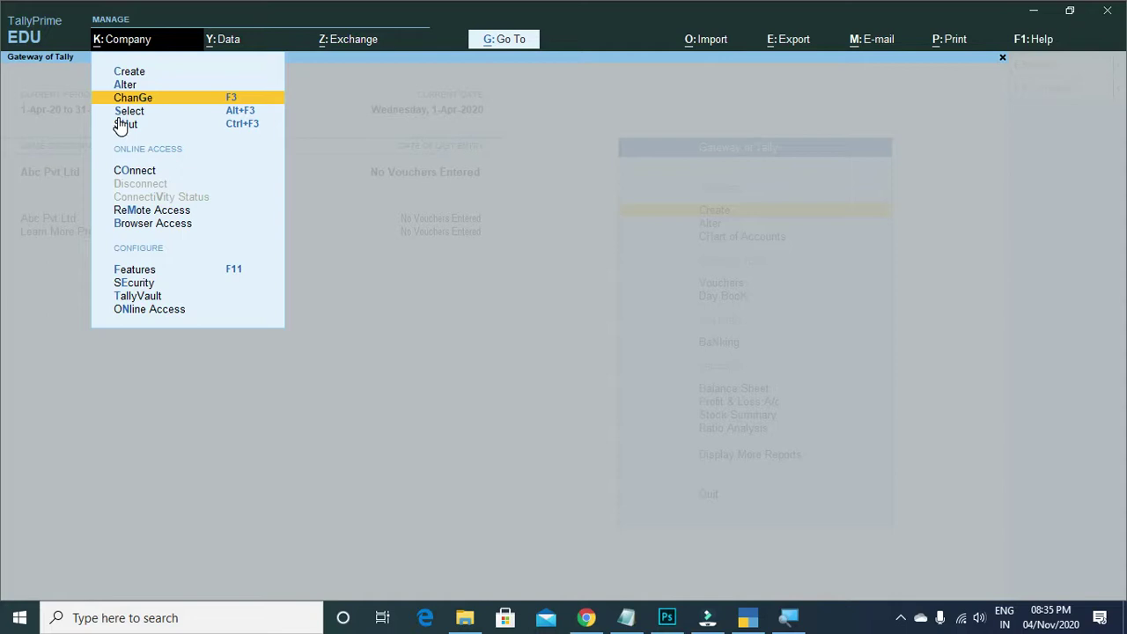
pyautogui.press('Return')
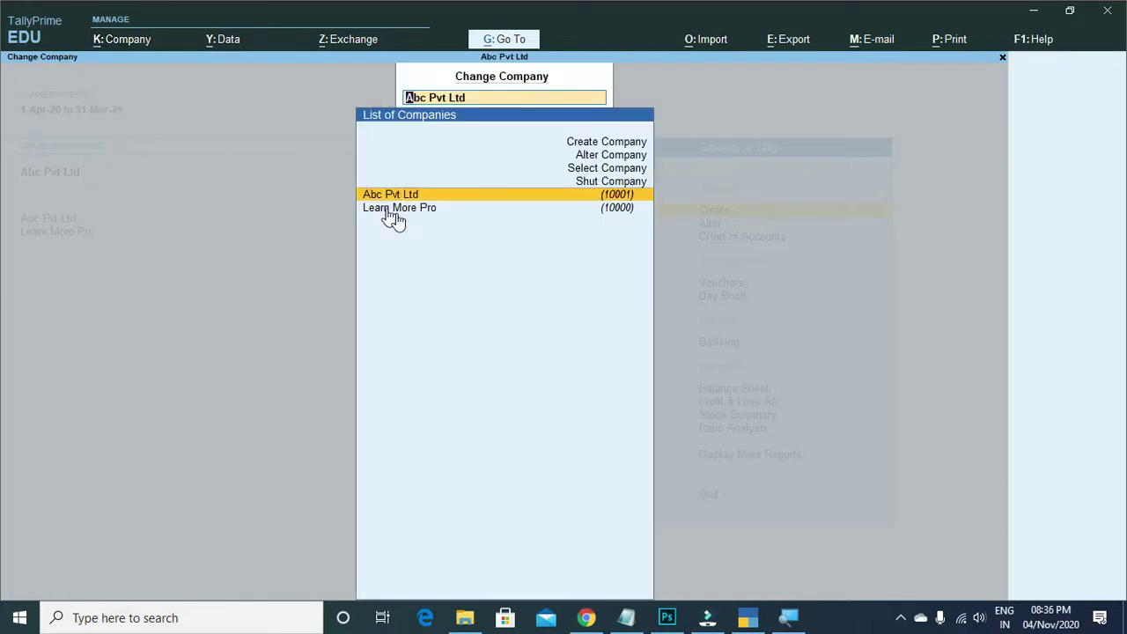
pyautogui.press('Down')
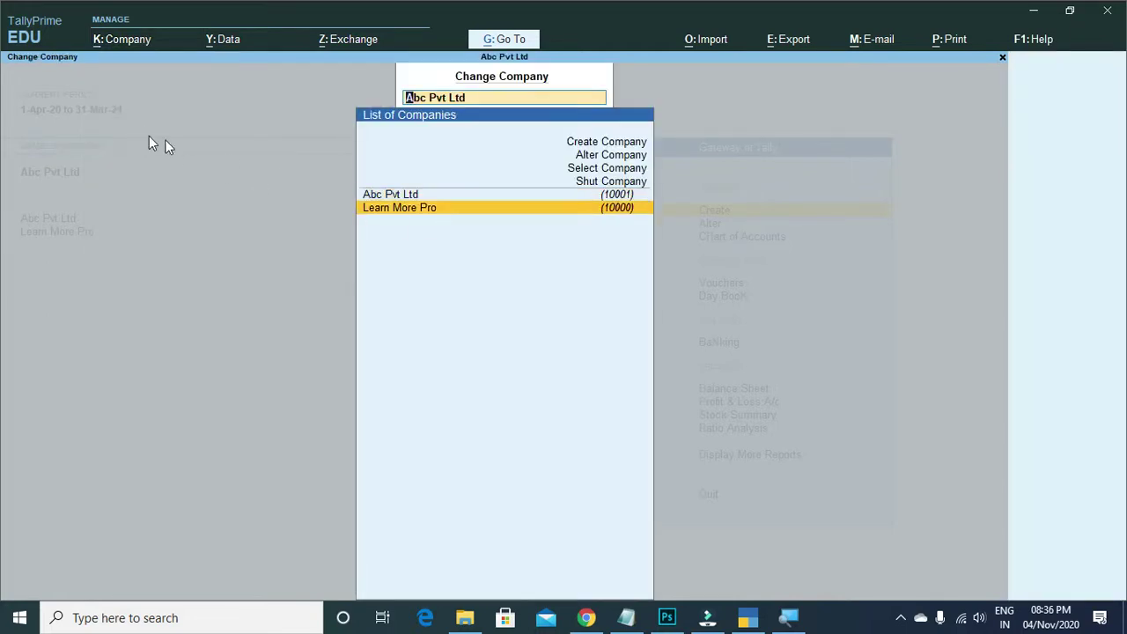
pyautogui.press('Return')
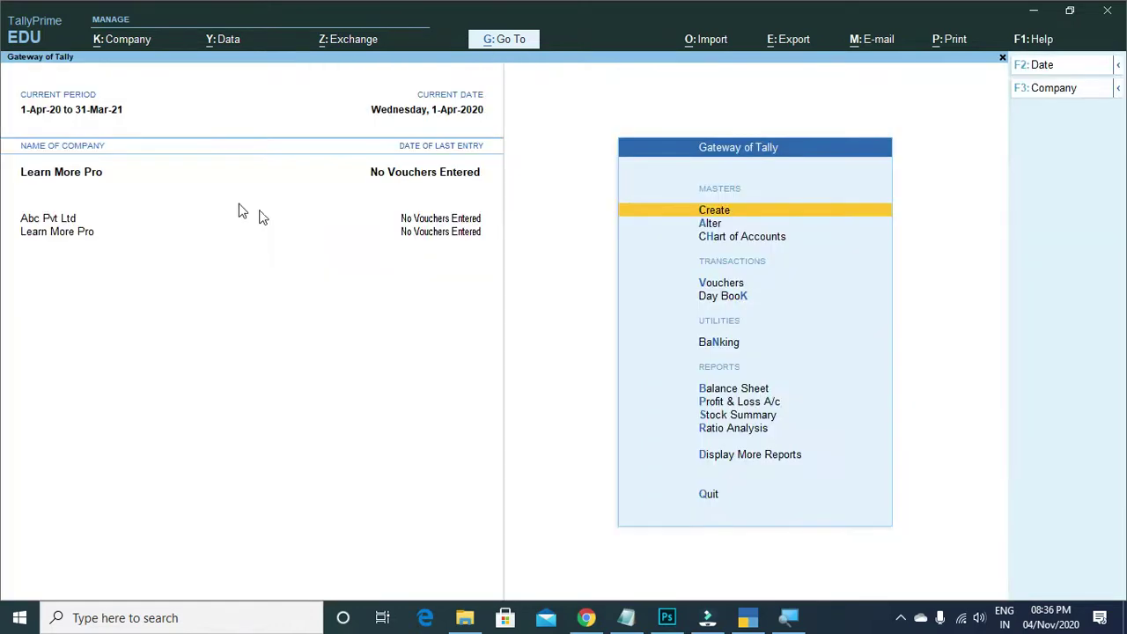